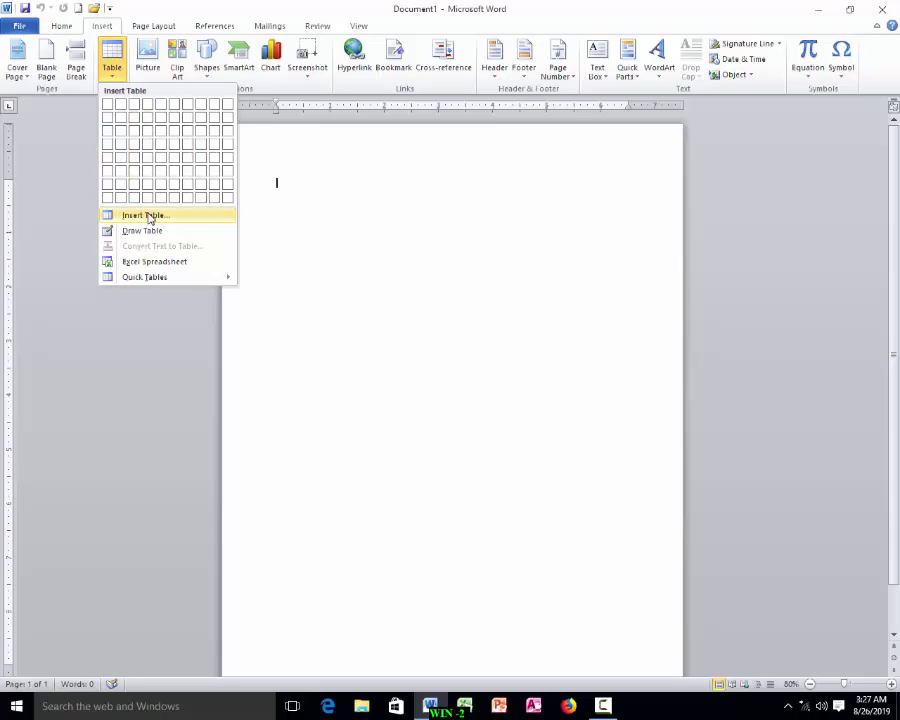
Insert a table with 4 columns and 3 rows into the blank document.
left_click(149, 215)
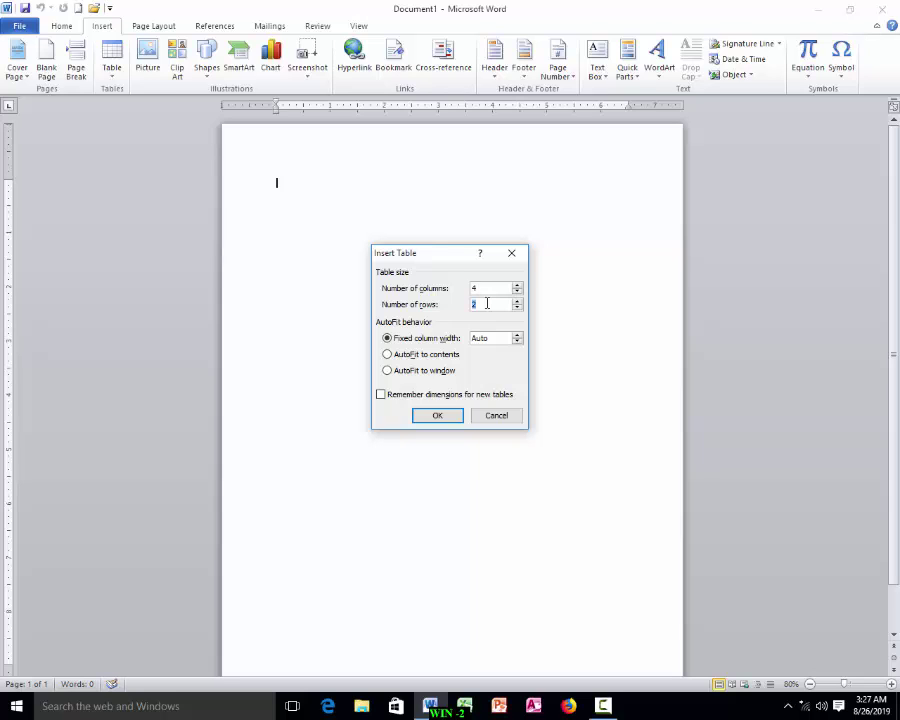
left_click(439, 416)
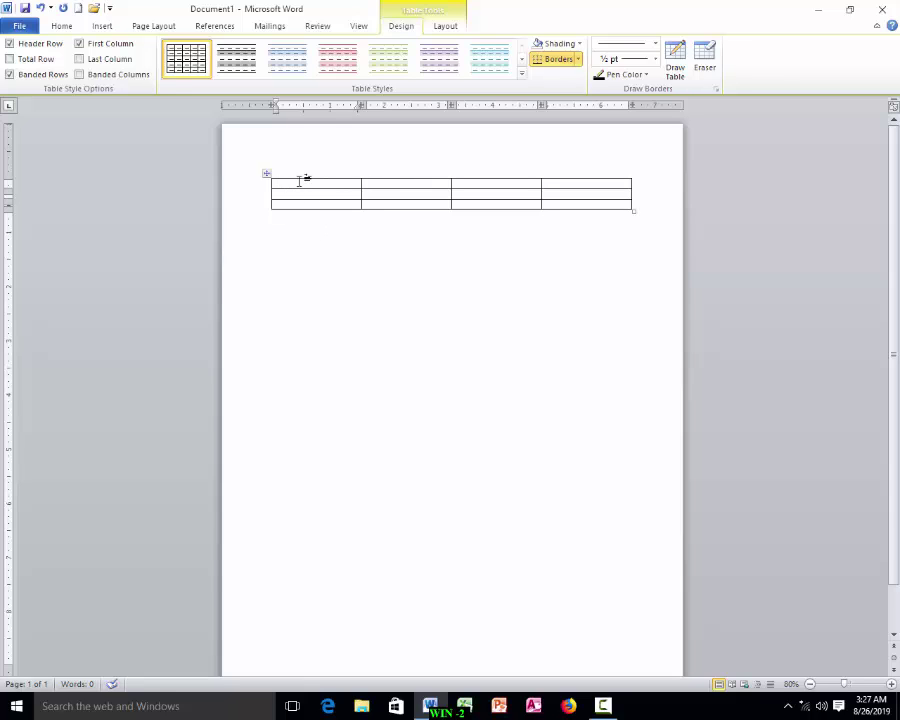
Select the first three columns of the empty table one at a time, followed by each of its three rows.
left_click(301, 169)
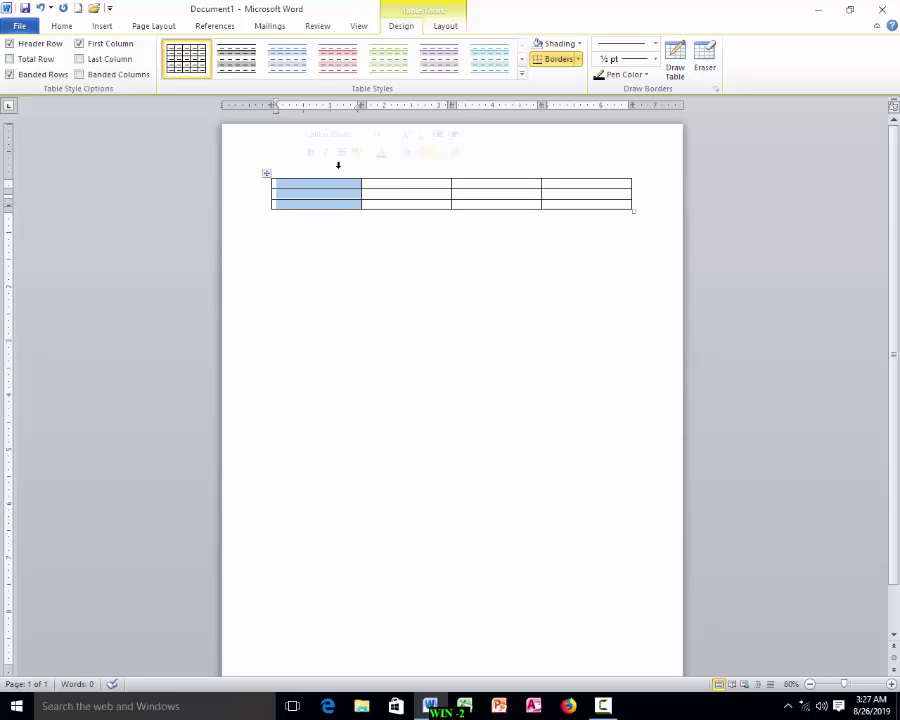
left_click(388, 164)
left_click(468, 172)
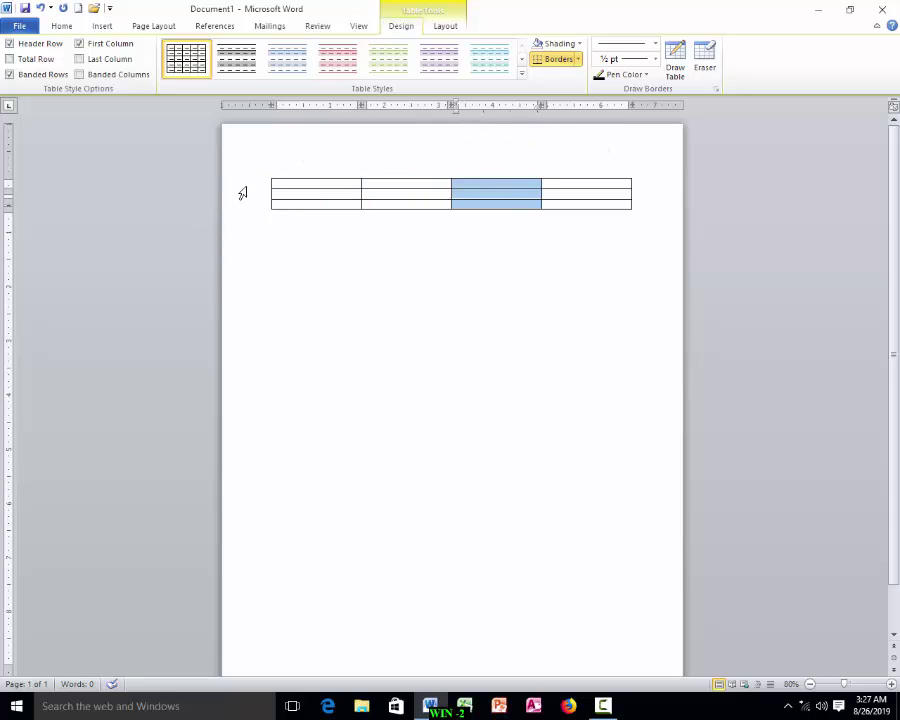
left_click(245, 185)
left_click(257, 194)
left_click(267, 203)
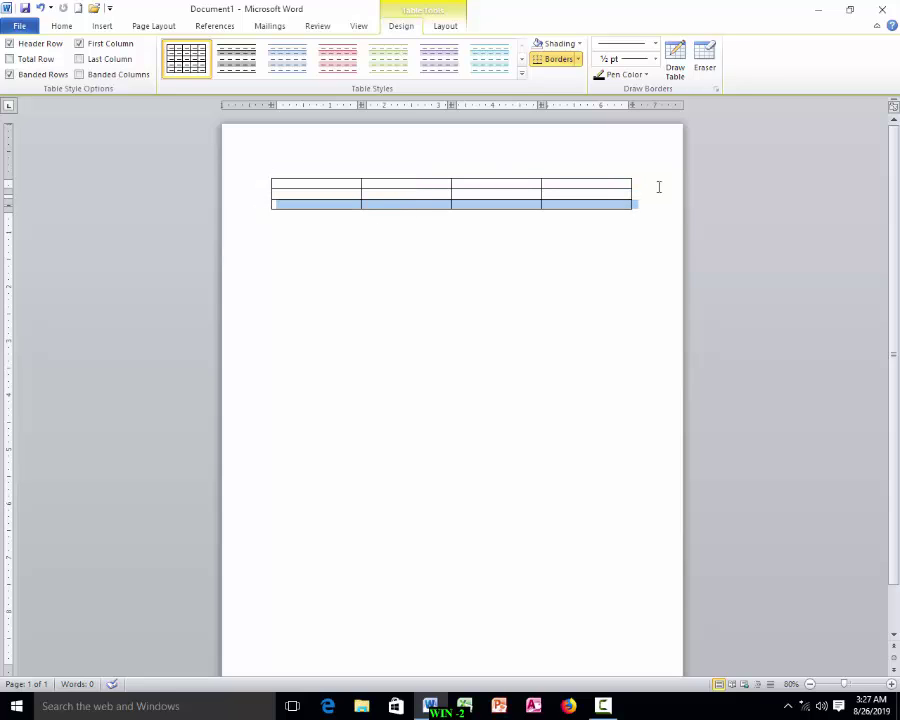
Fill the table's header row with Exam Name, Year, Grade and Board.
left_click(314, 185)
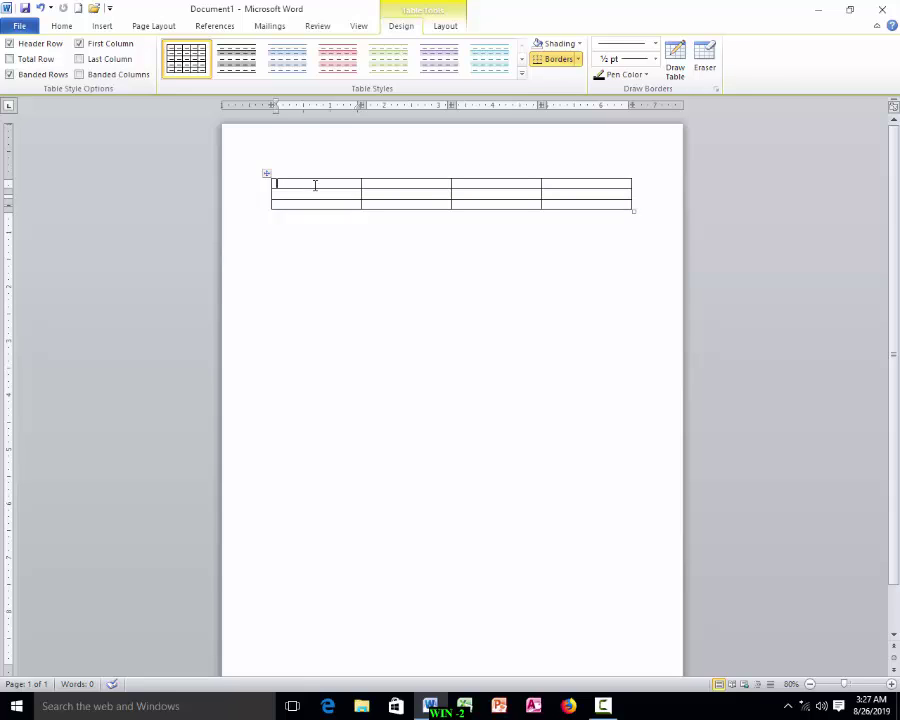
type("Exam N")
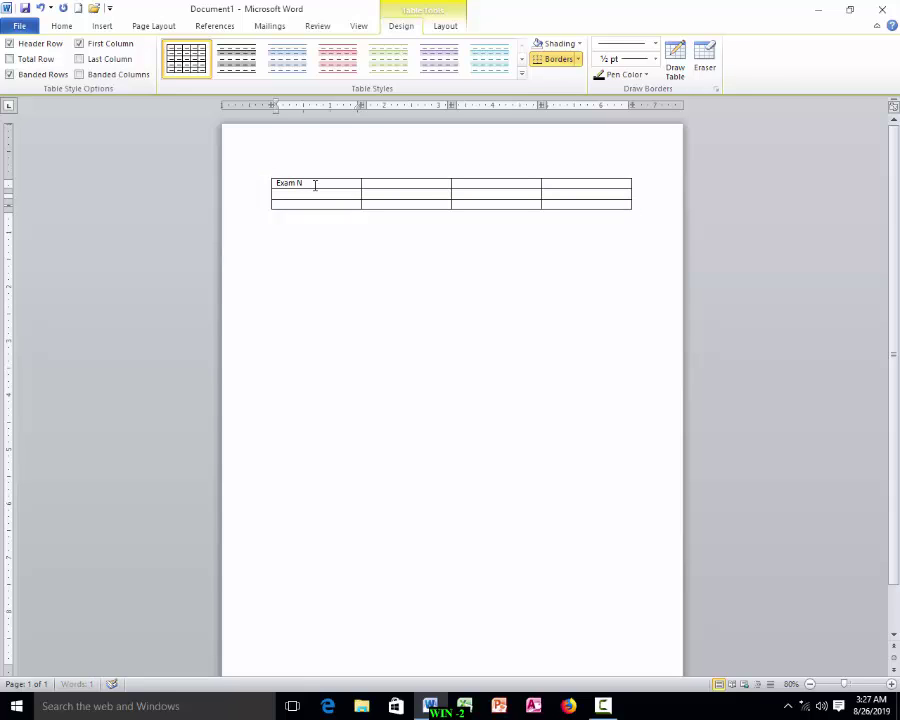
type("ame")
key("Tab")
type("Year")
key("Tab")
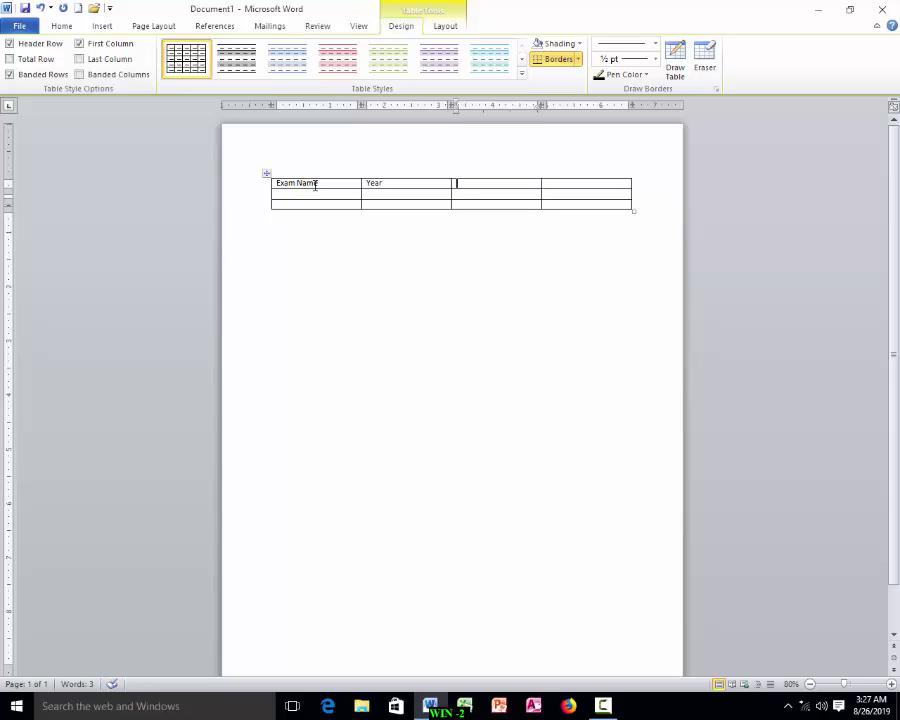
type("Grade")
key("Tab")
type("Board")
key("Tab")
Fill the second row with SSC, 2000, A+ and Dhaka.
type("SS")
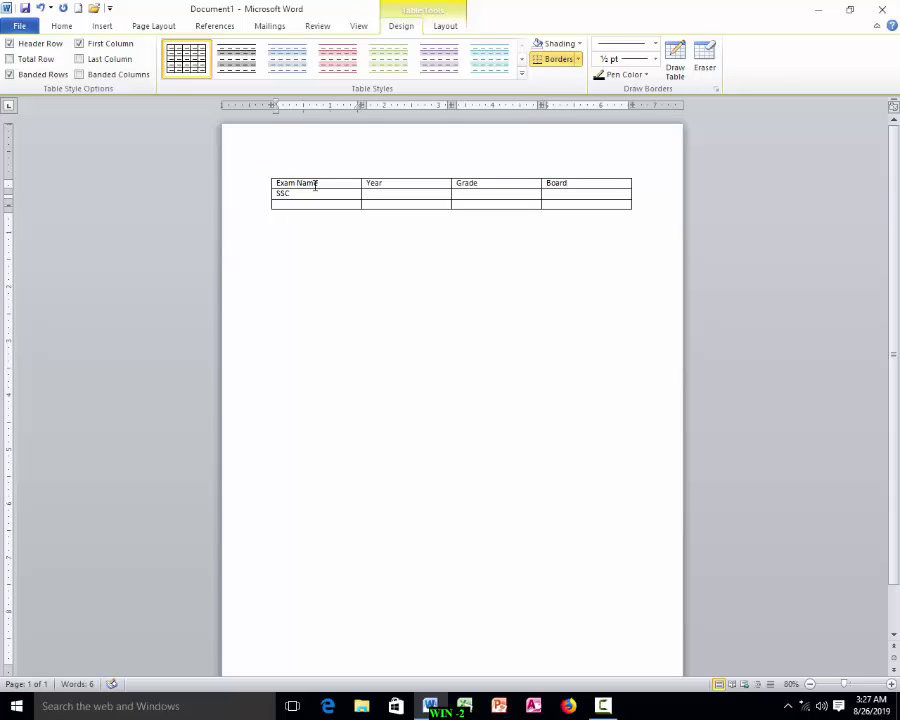
key("Tab")
type("2000")
key("Tab")
type("A+")
key("Tab")
type("dHAKA")
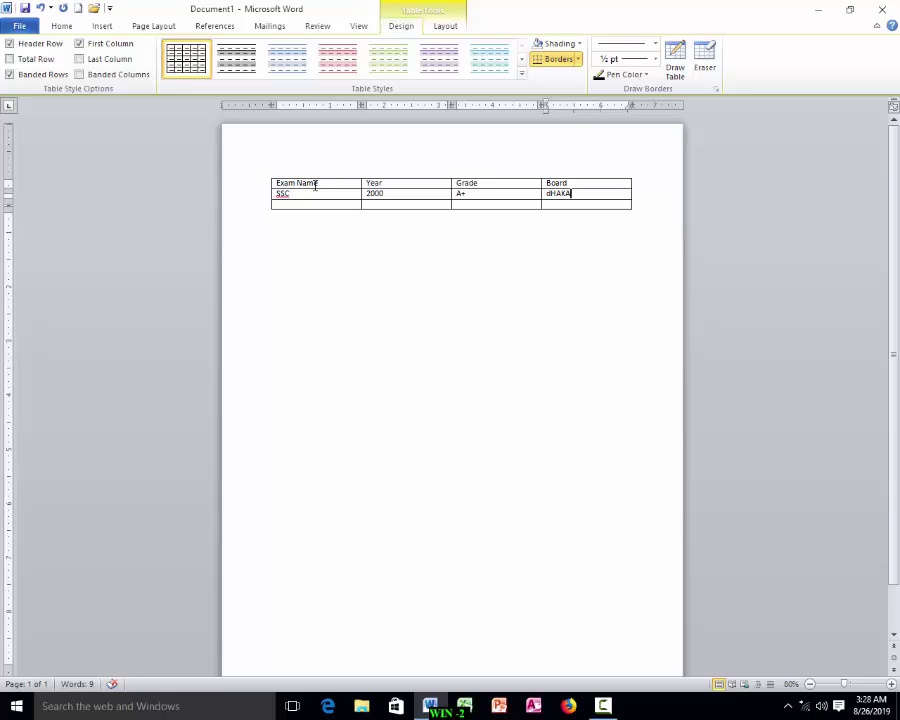
key("Tab")
Fill the third row with BA, 2010, 1st Class and Dhaka.
type("BA")
key("Tab")
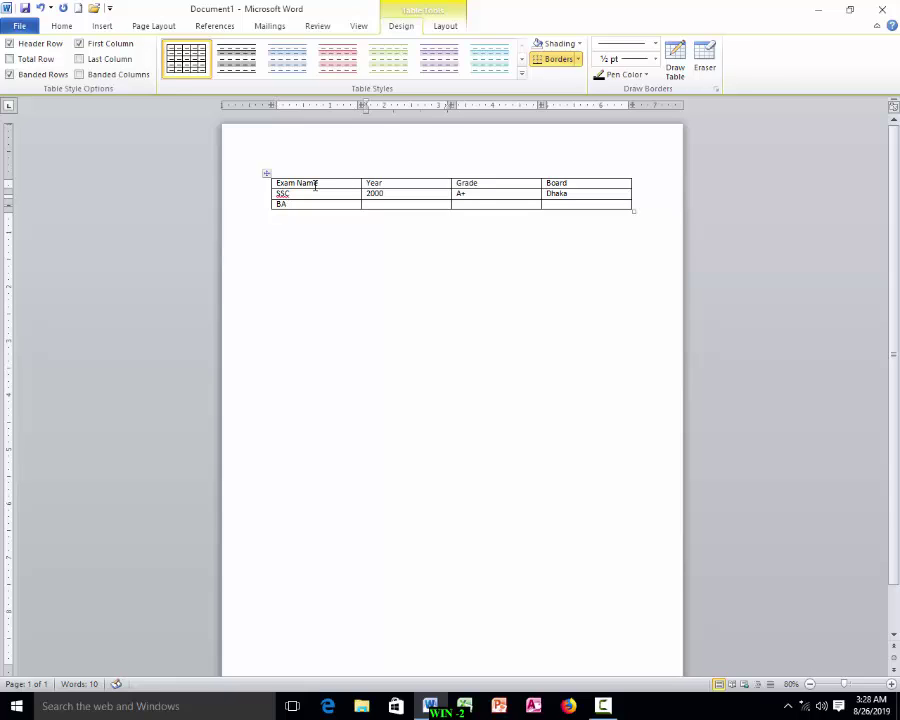
type("21")
key("BackSpace")
type("010")
key("Tab")
type("1st")
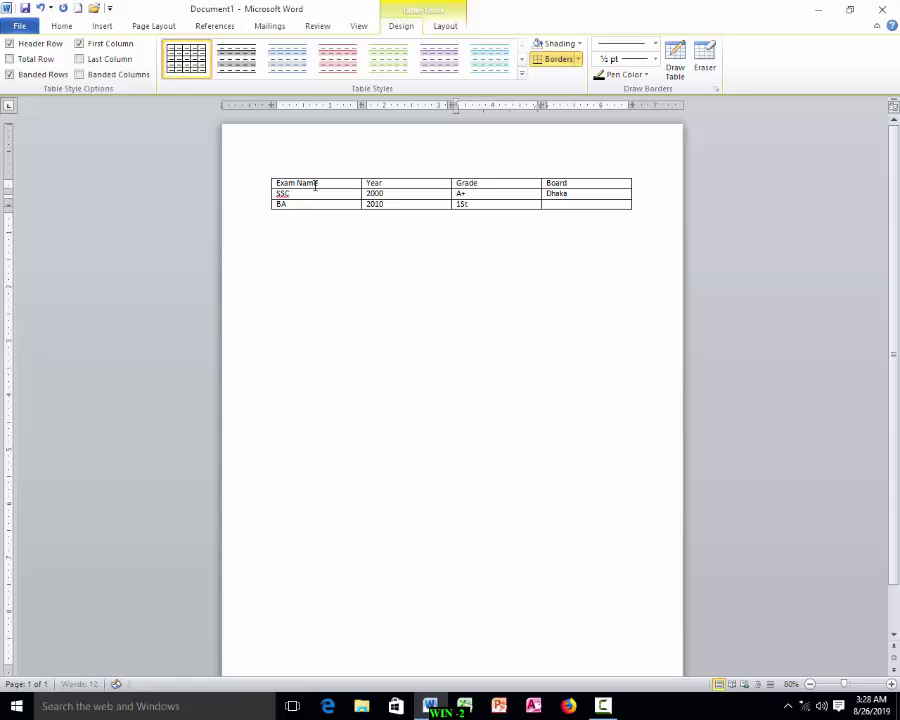
type(" Class")
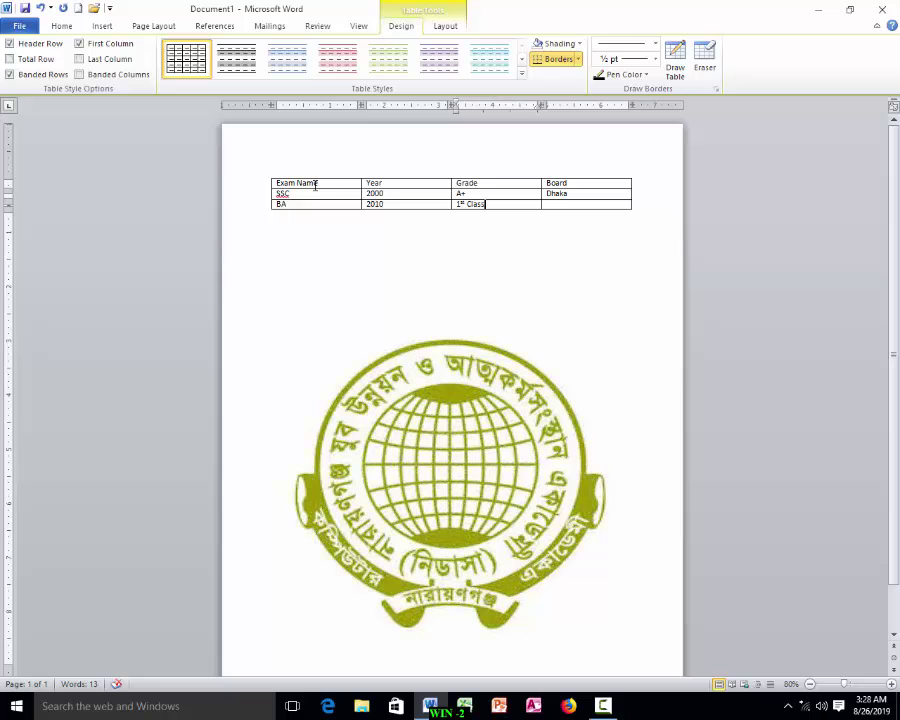
key("Tab")
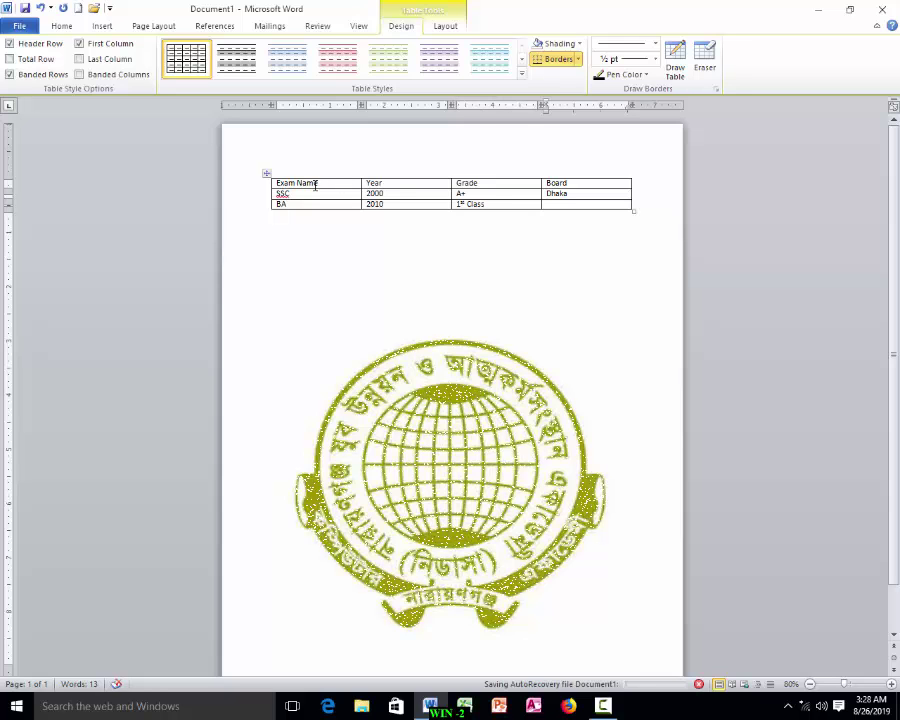
type("Dhaka")
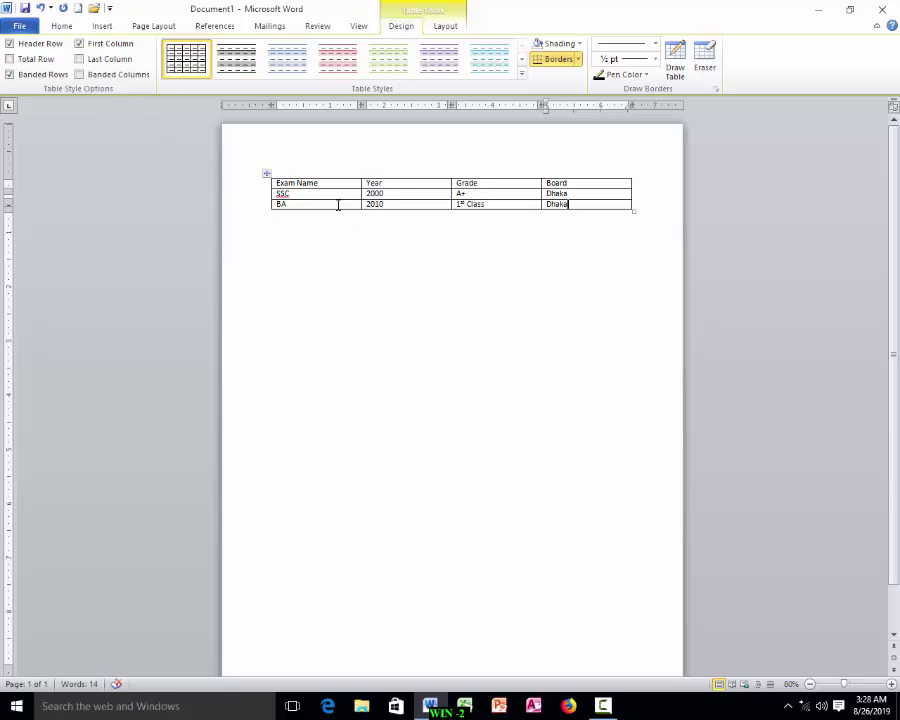
Select the Year, Exam Name and Grade columns one at a time, and clear the selection.
left_click(408, 164)
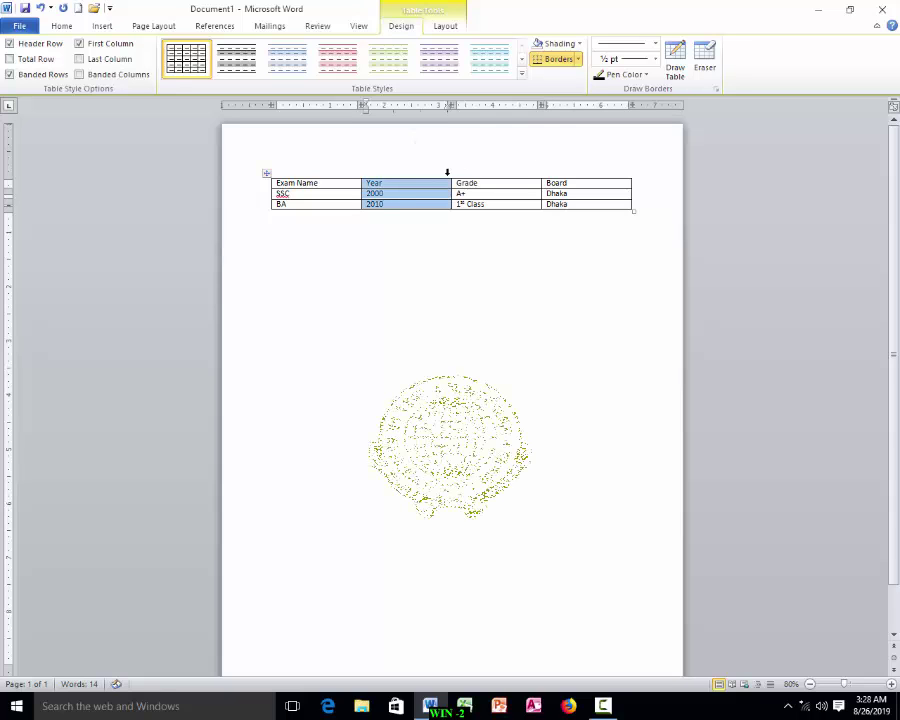
left_click(346, 163)
left_click(489, 177)
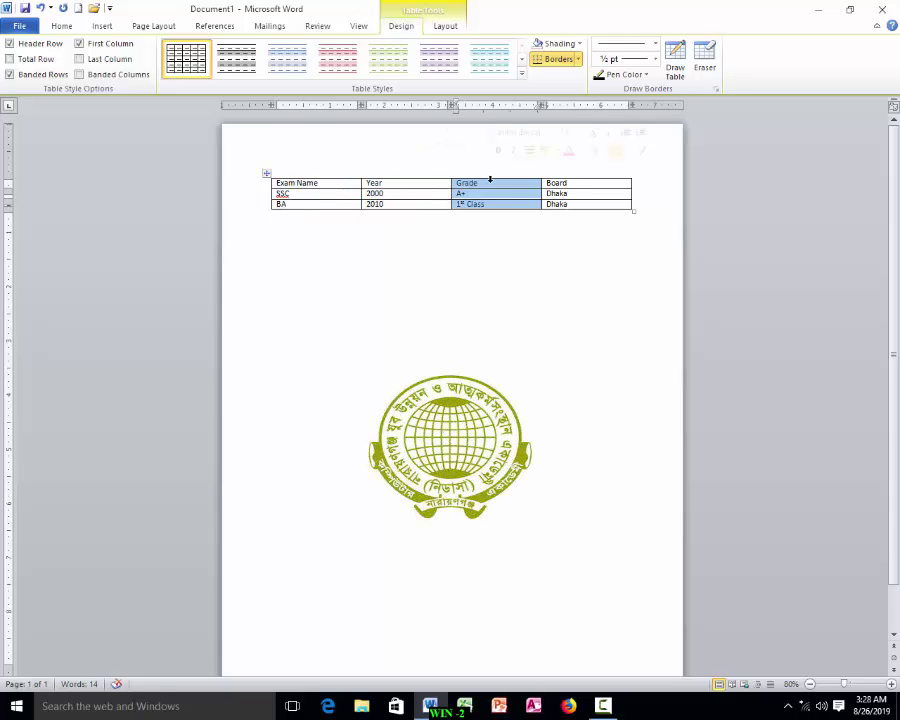
left_click(426, 242)
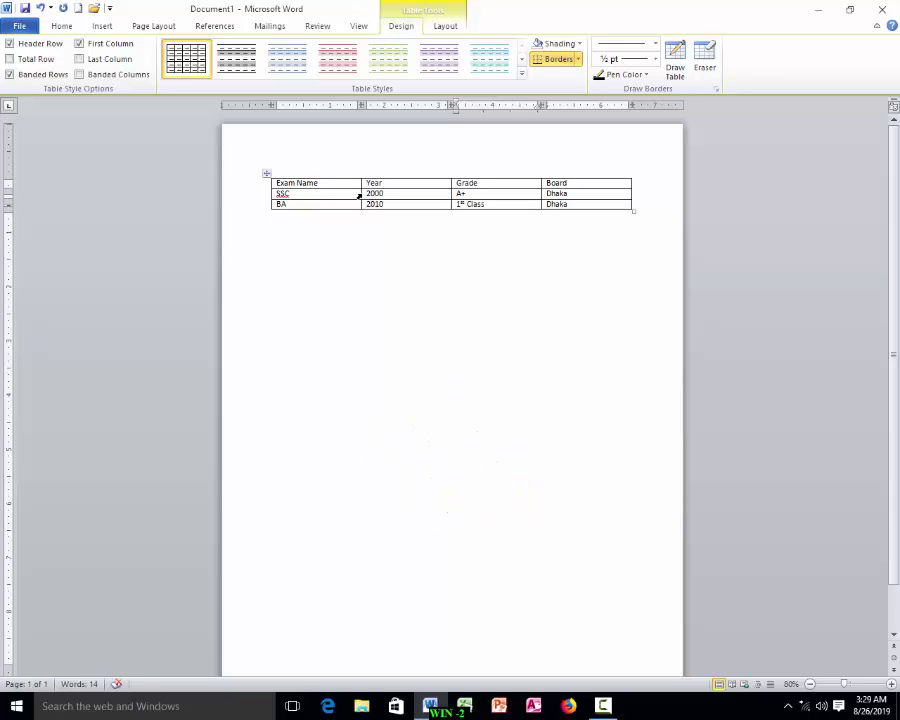
Narrow the Exam Name, Year, Grade and Board columns by moving their right borders inward, leaving Grade about 1.44" wide.
left_click_drag(359, 196, 336, 198)
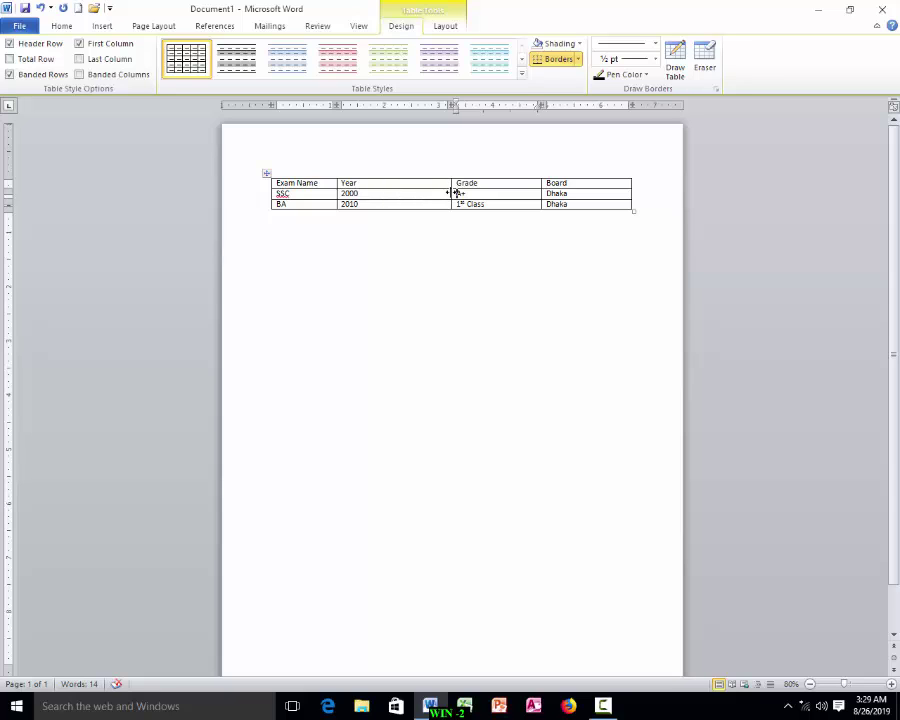
left_click_drag(452, 193, 418, 194)
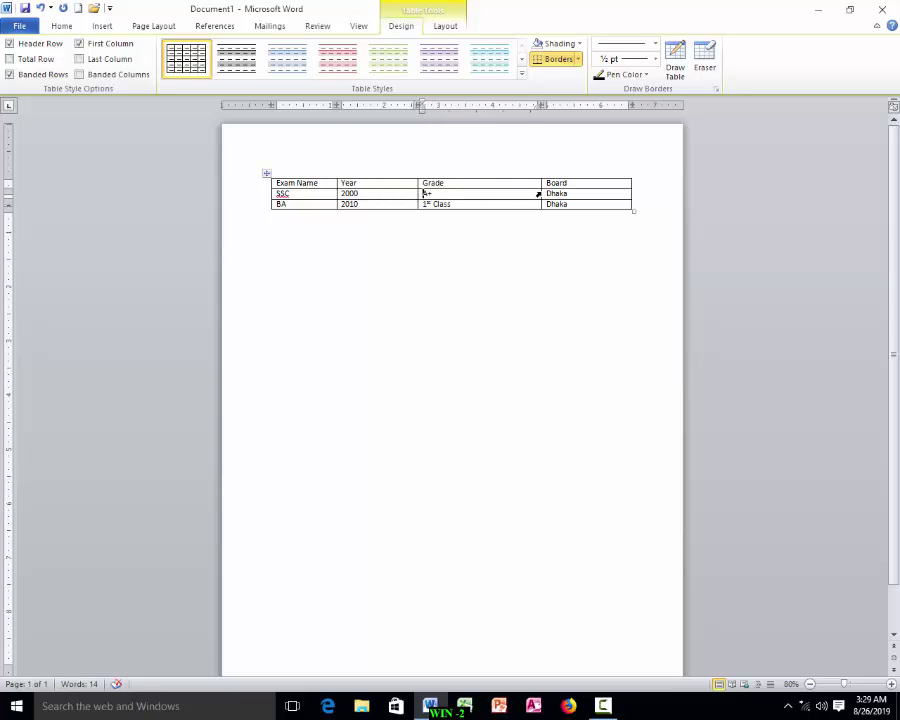
left_click_drag(538, 194, 496, 198)
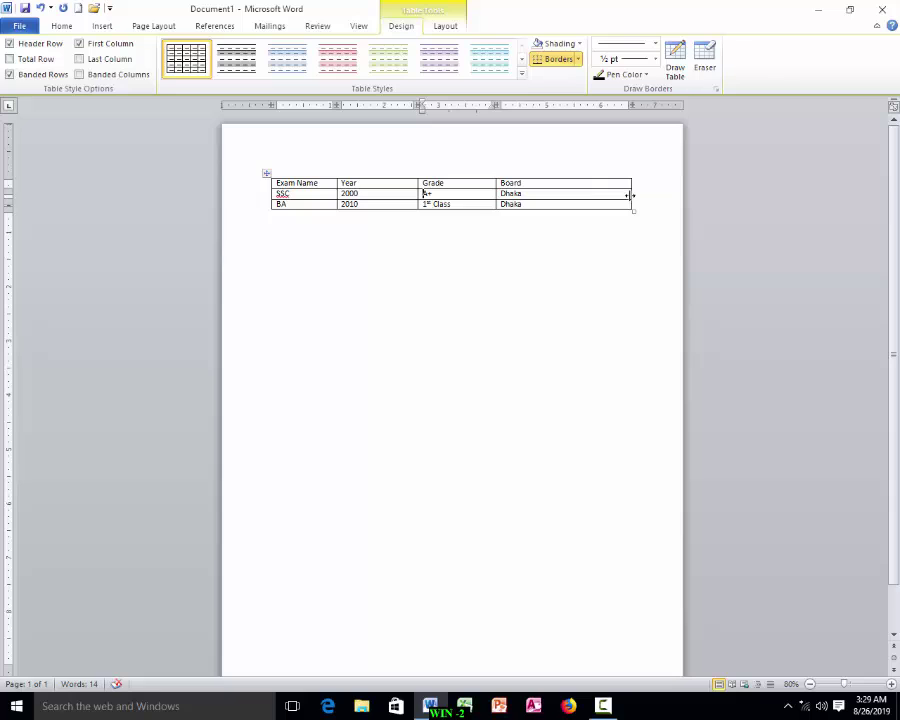
left_click_drag(629, 196, 593, 199)
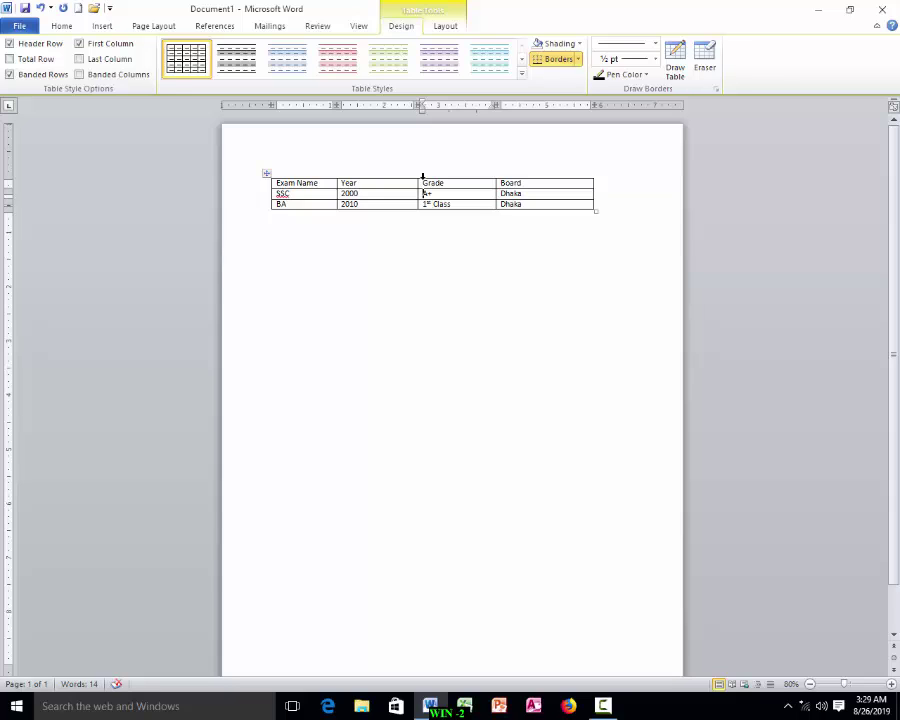
Select the Exam Name and Year columns and the SSC row in turn, and place the cursor in several header cells.
left_click(312, 157)
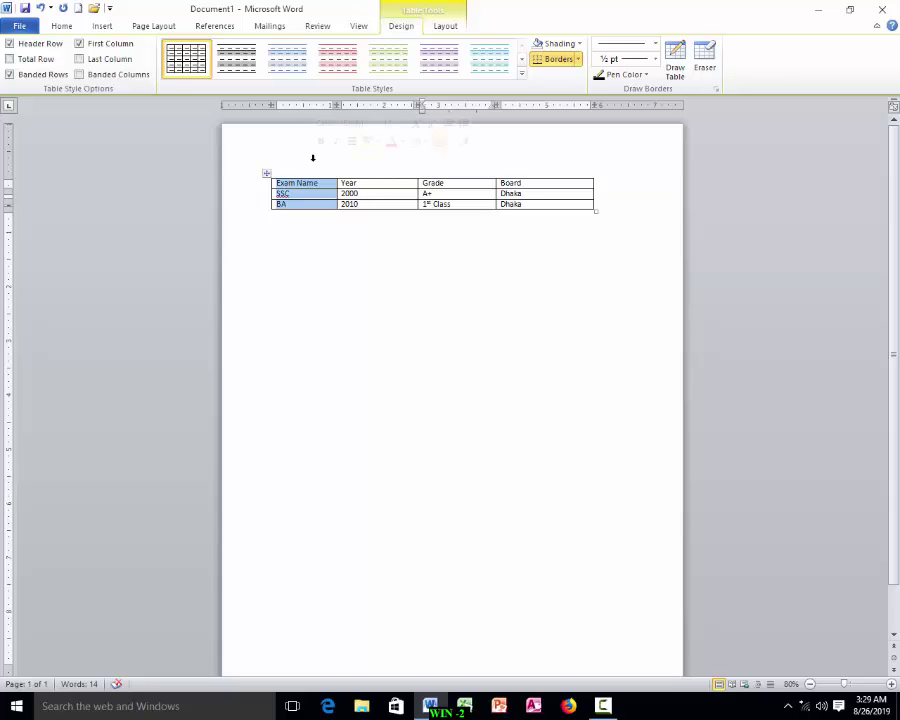
left_click(374, 163)
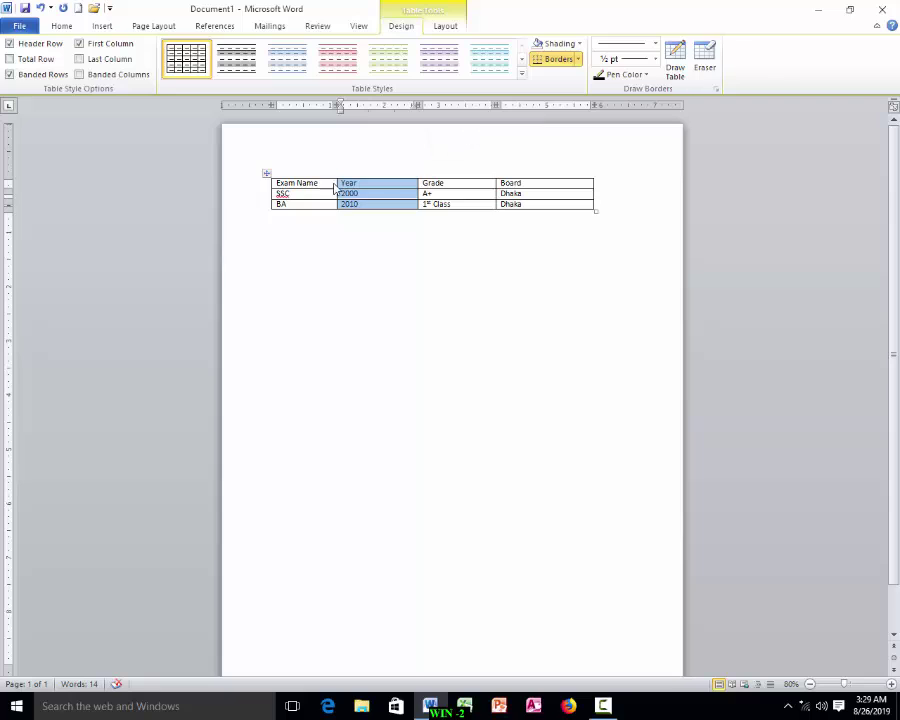
left_click(237, 196)
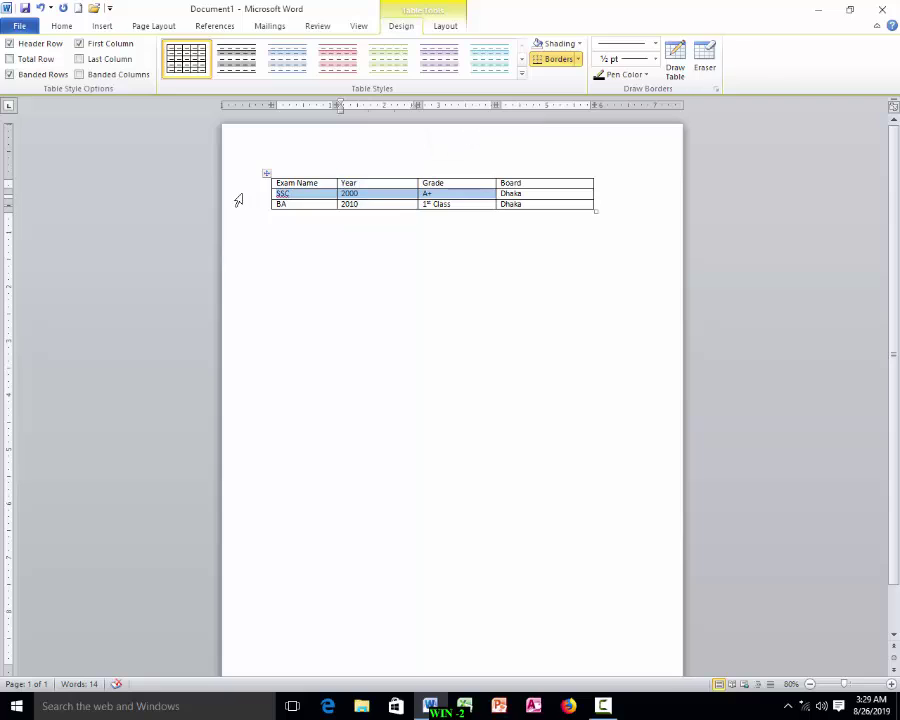
left_click(357, 160)
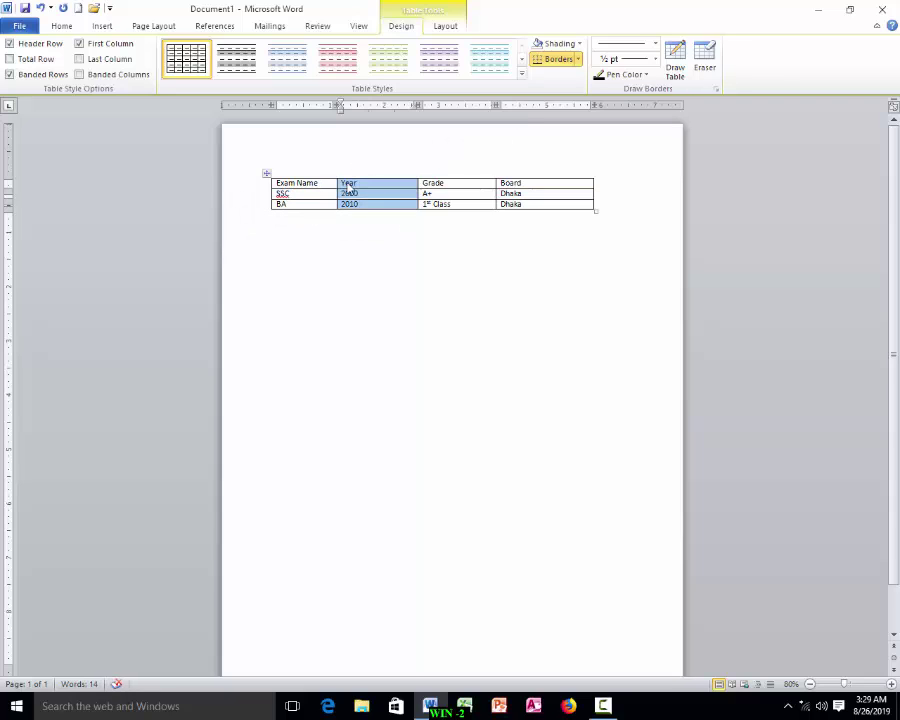
left_click(240, 200)
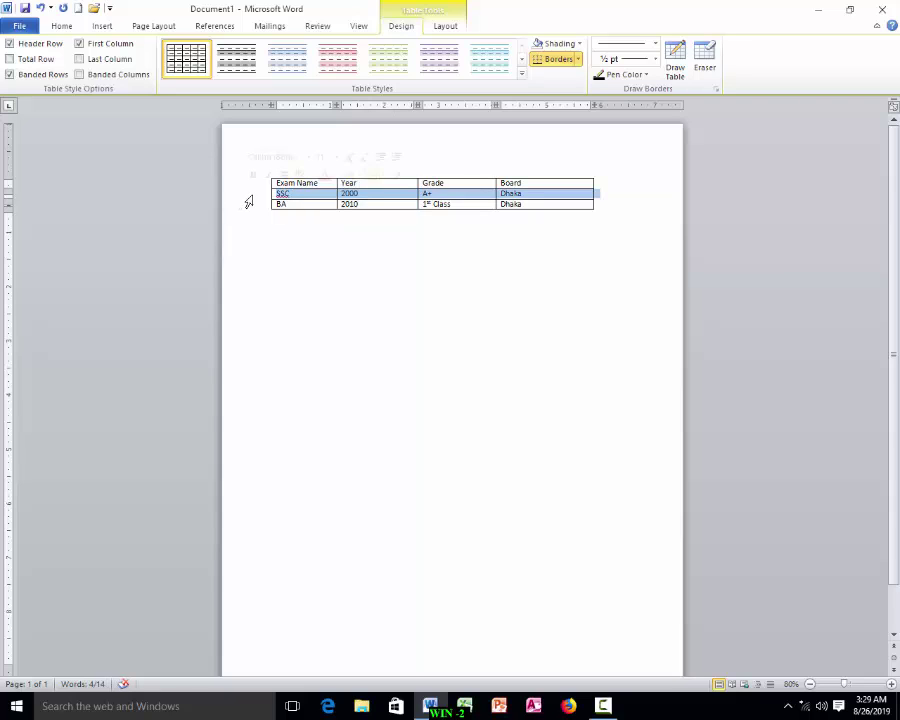
left_click(393, 198)
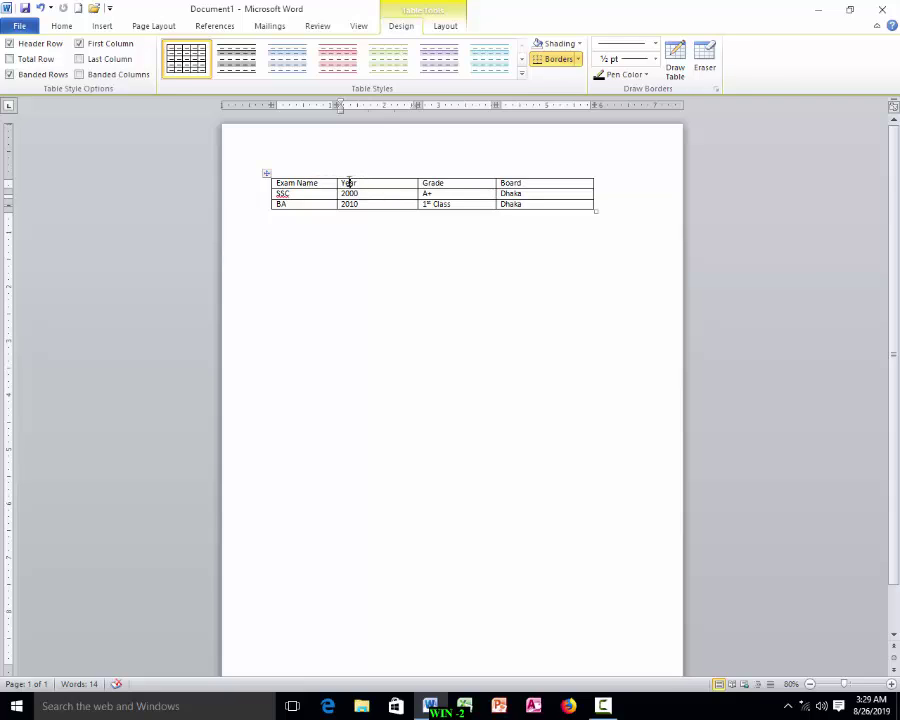
left_click(380, 175)
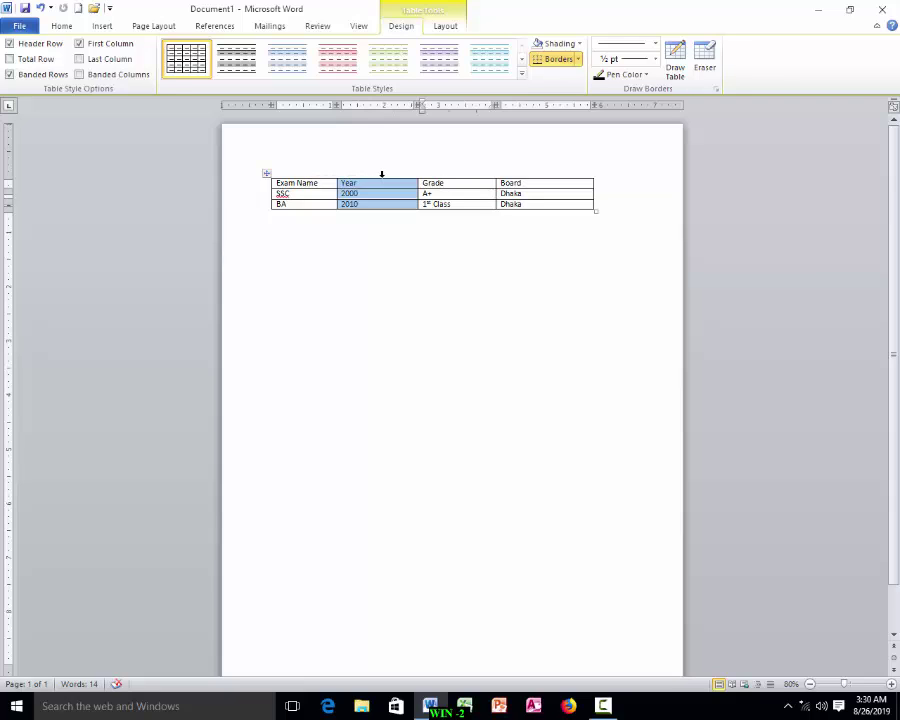
left_click(521, 182)
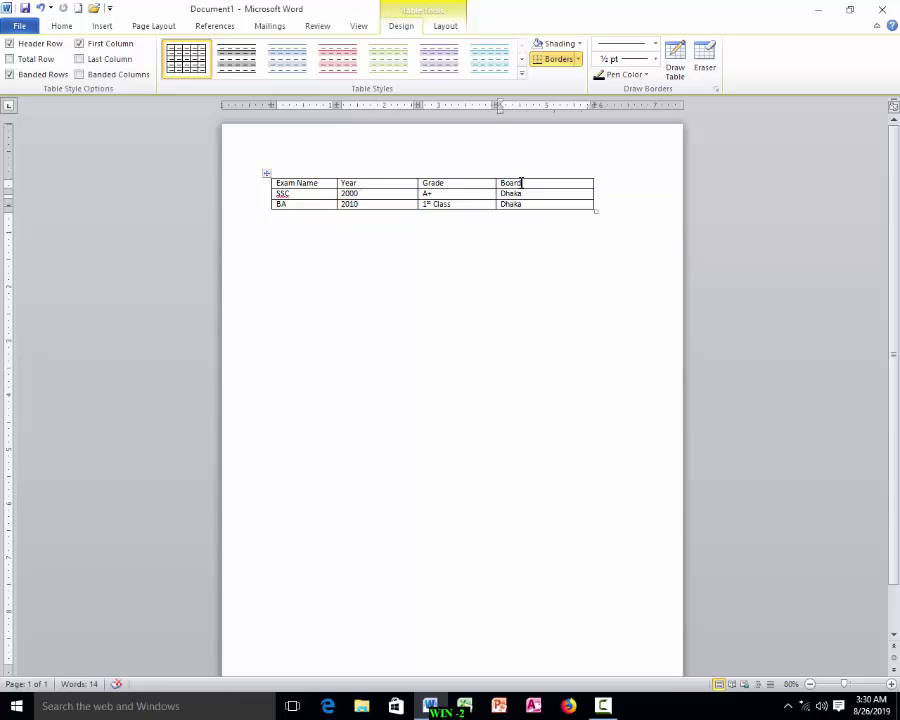
left_click(460, 175)
left_click(546, 184)
left_click(423, 183)
left_click(362, 185)
Insert an empty column between the Year and Grade columns.
left_click(436, 184)
left_click(440, 30)
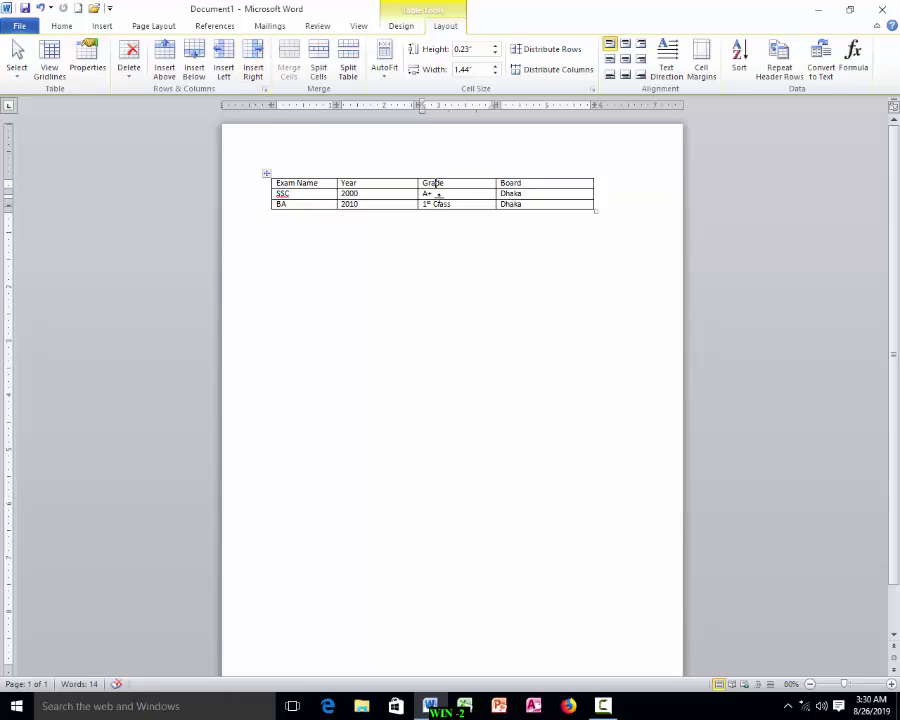
left_click(224, 62)
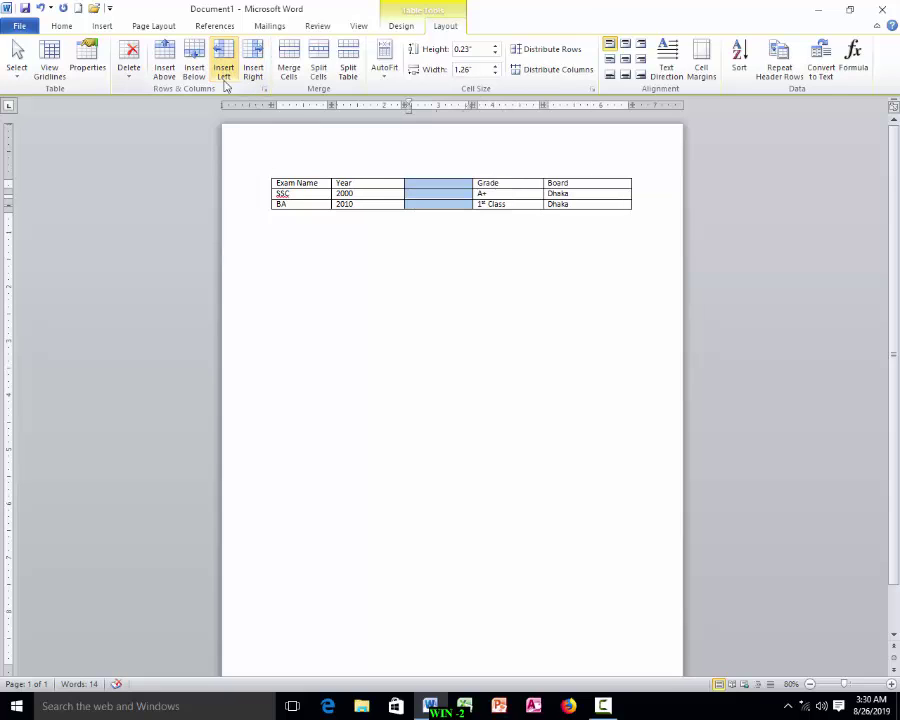
Fill the empty column between Year and Grade with the header Group, Sciece for SSC and Arts for BA.
left_click(439, 184)
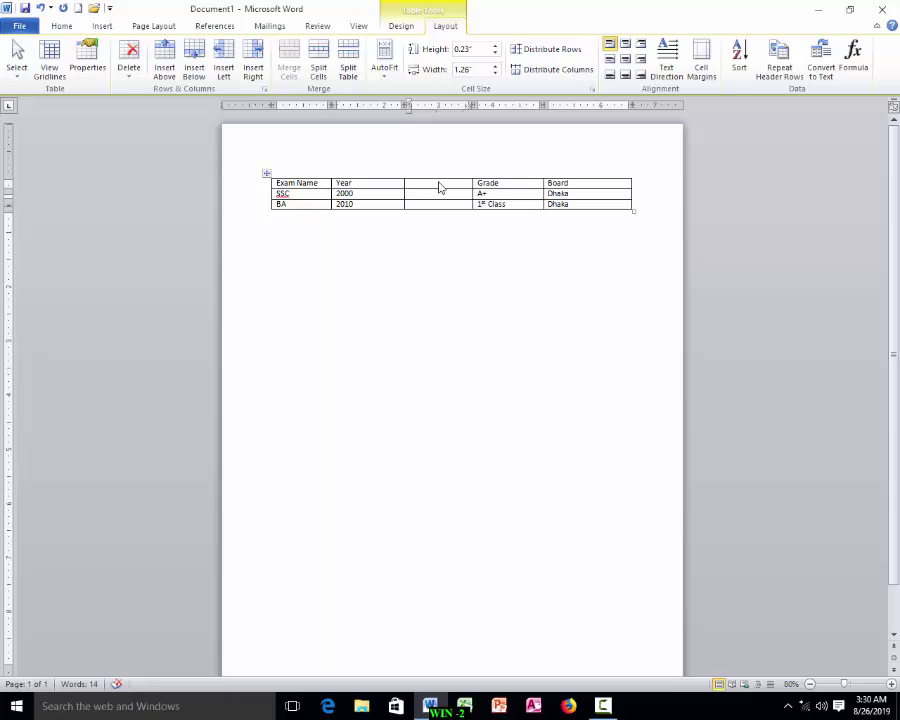
type("Group")
key("Down")
type("Sc")
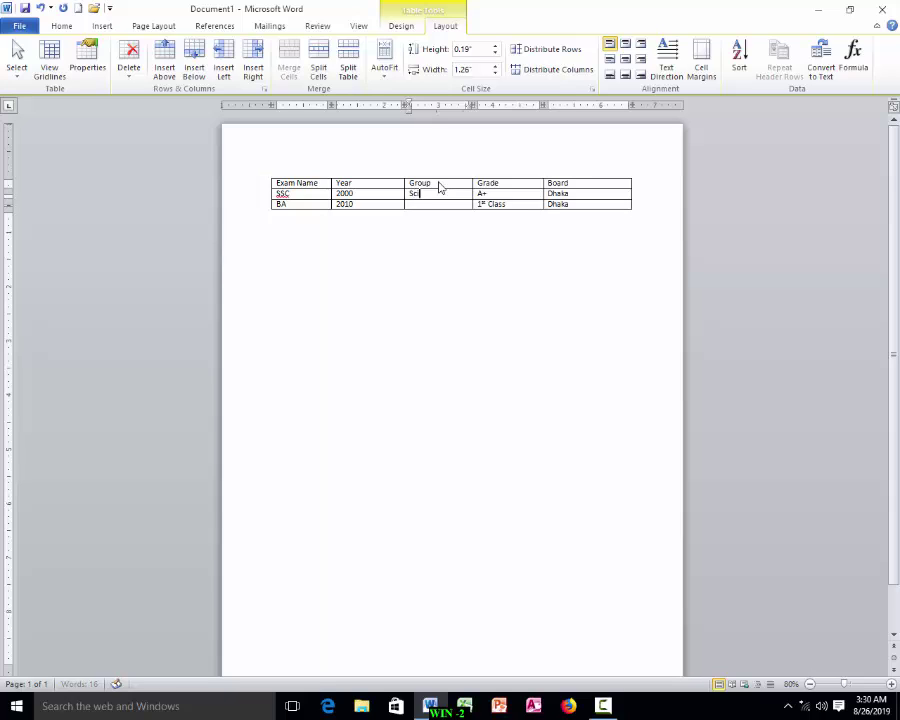
type("ienc")
key("Down")
type("A")
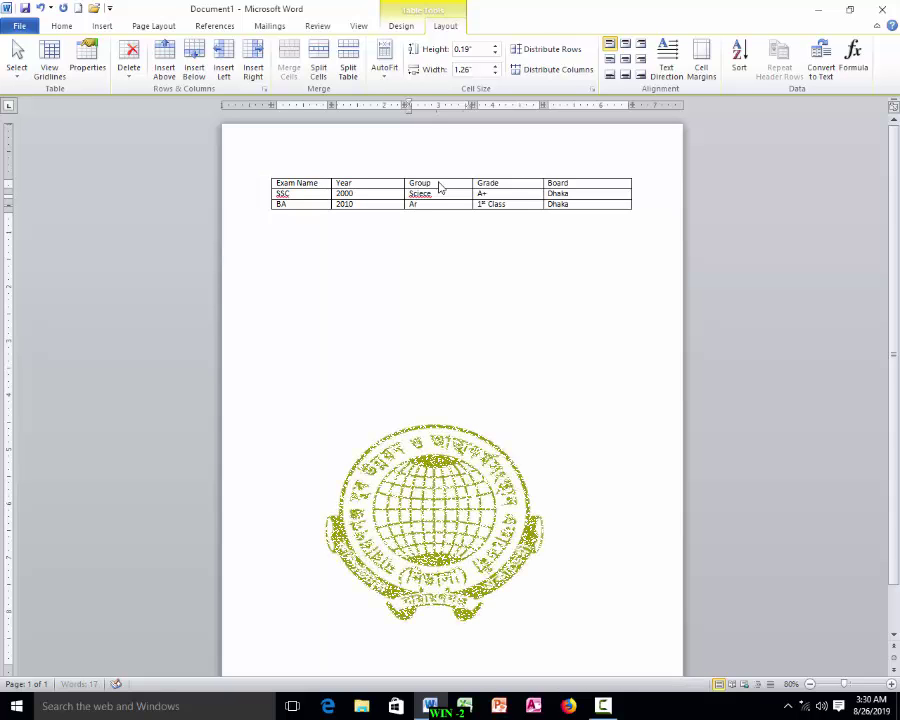
type("rts")
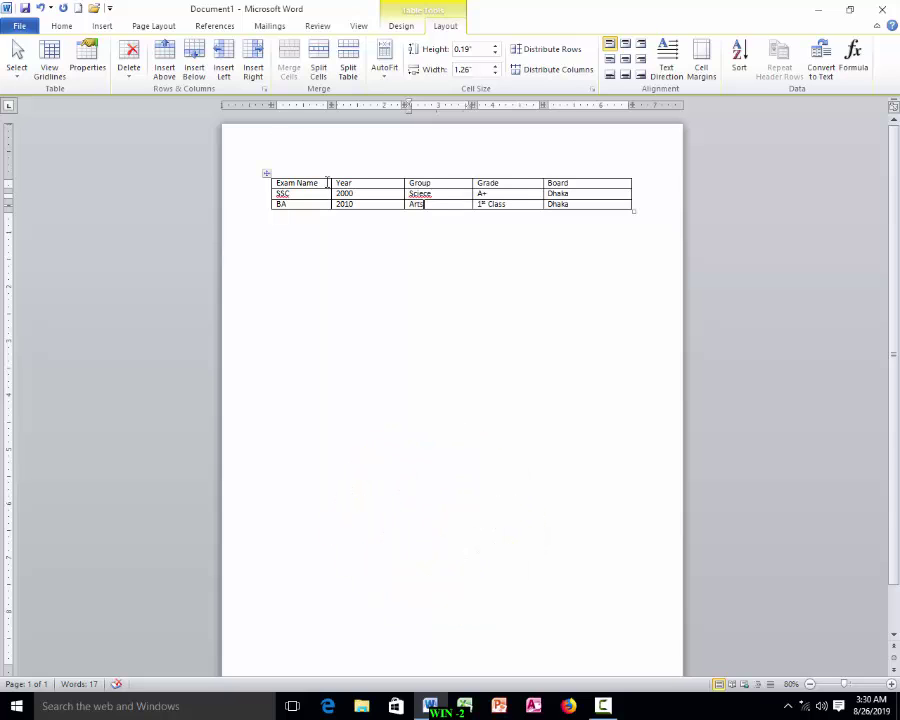
Insert an empty row between the SSC and BA rows.
left_click(306, 196)
left_click(289, 204)
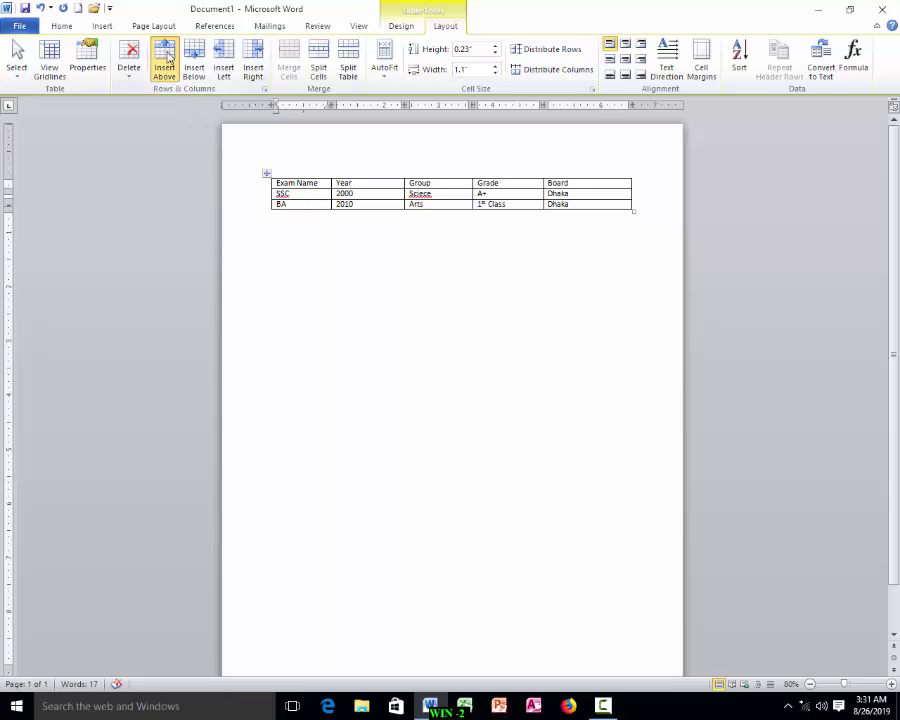
left_click(166, 60)
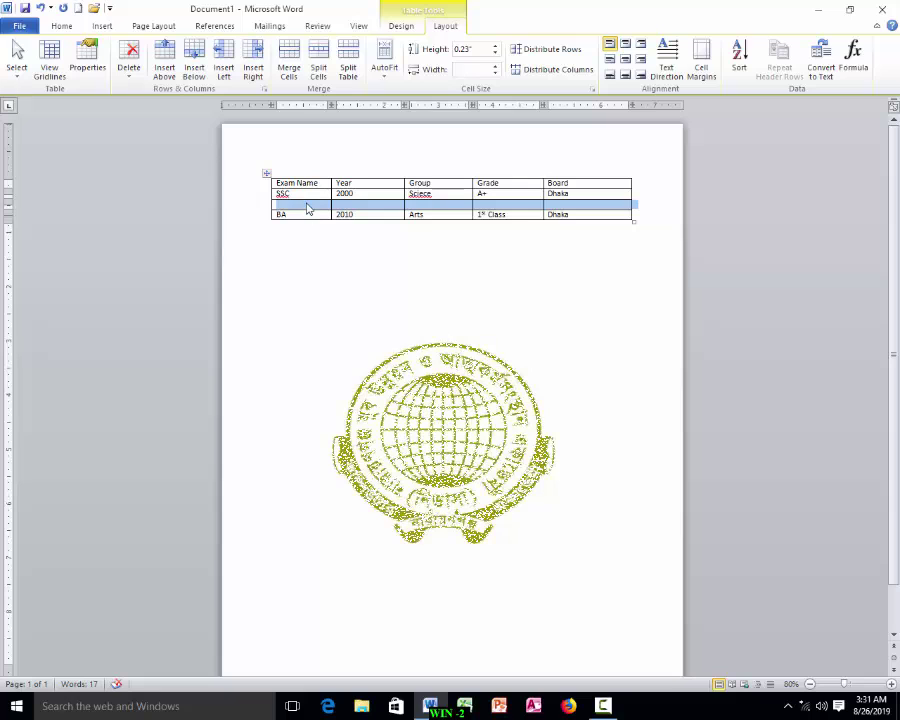
Enter HSC, 2005 and Science in the Exam Name, Year and Group cells of the empty row.
left_click(308, 208)
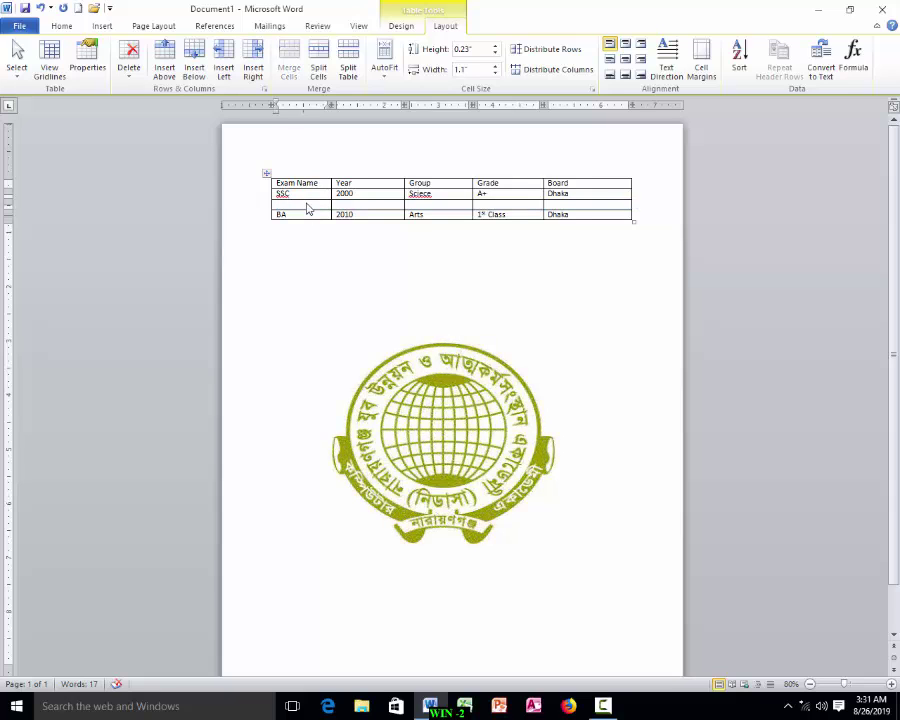
type("H")
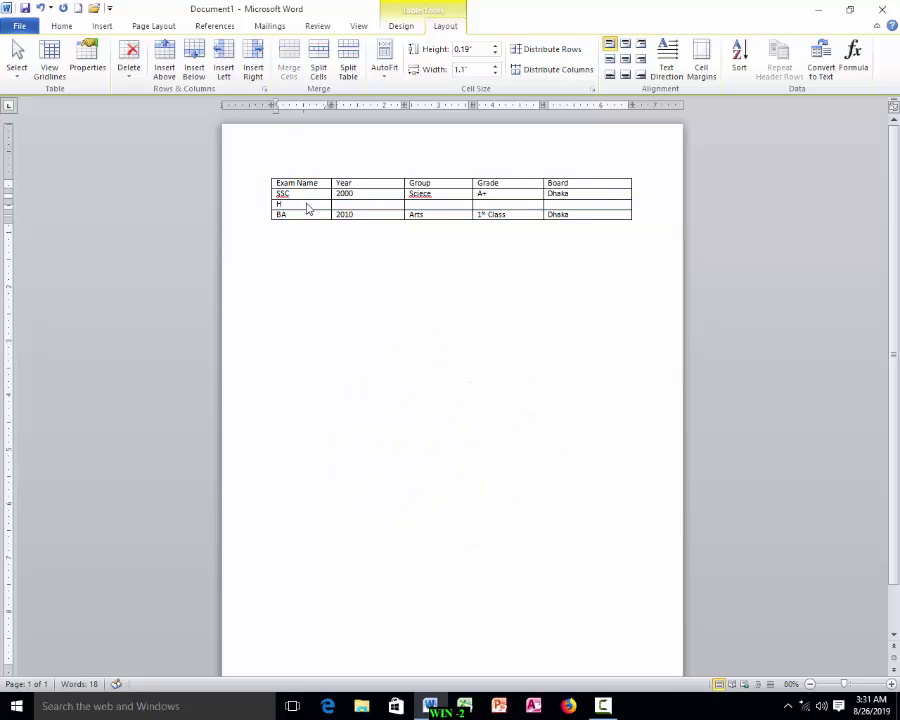
type("SC")
key("Tab")
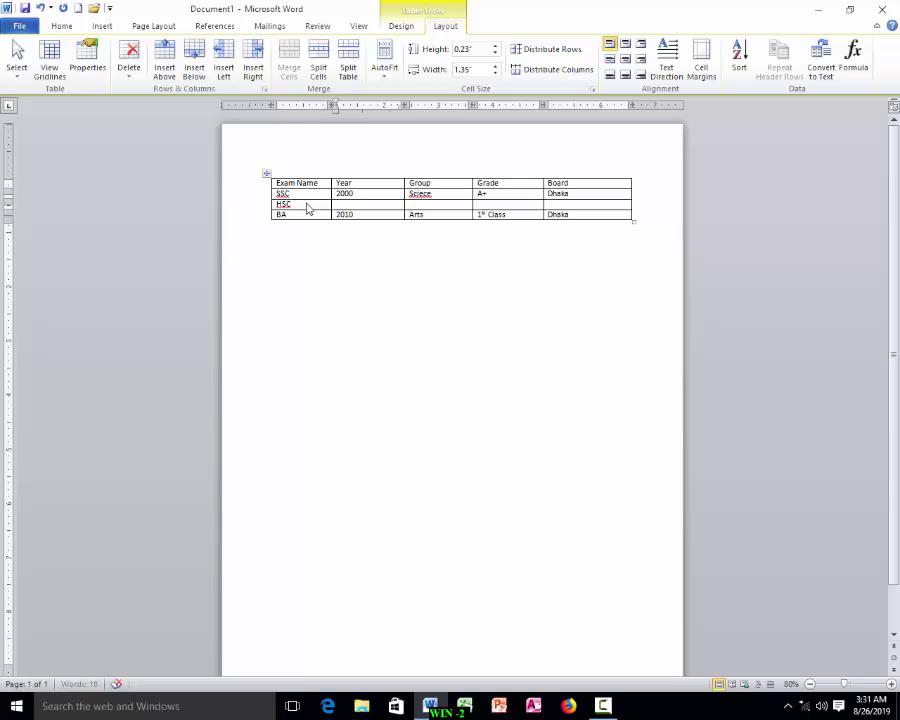
type("2002")
key("Tab")
type("Scie")
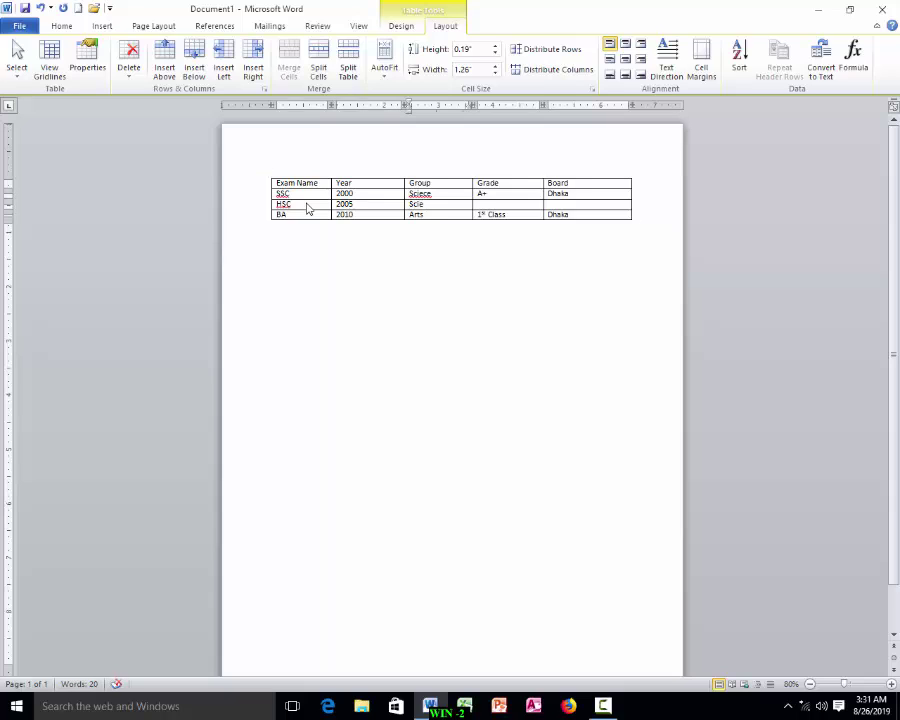
type("nce")
Correct Sciece to Science in the SSC row, and complete the HSC row with grade A+ and board Dhaka.
right_click(420, 194)
left_click(448, 206)
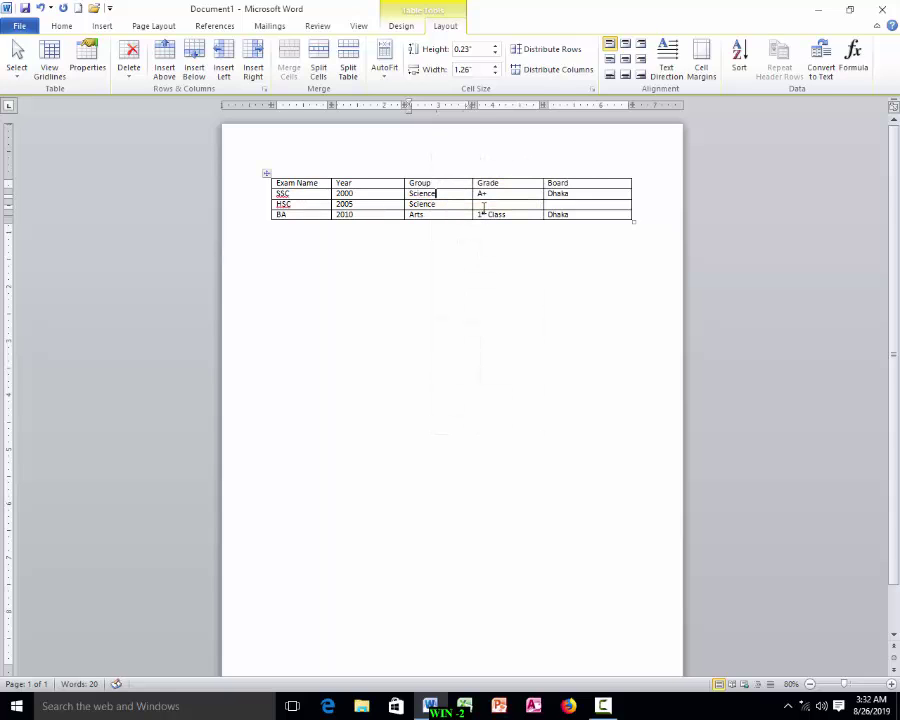
left_click(483, 207)
type("A+")
key("Tab")
type("Dhaka")
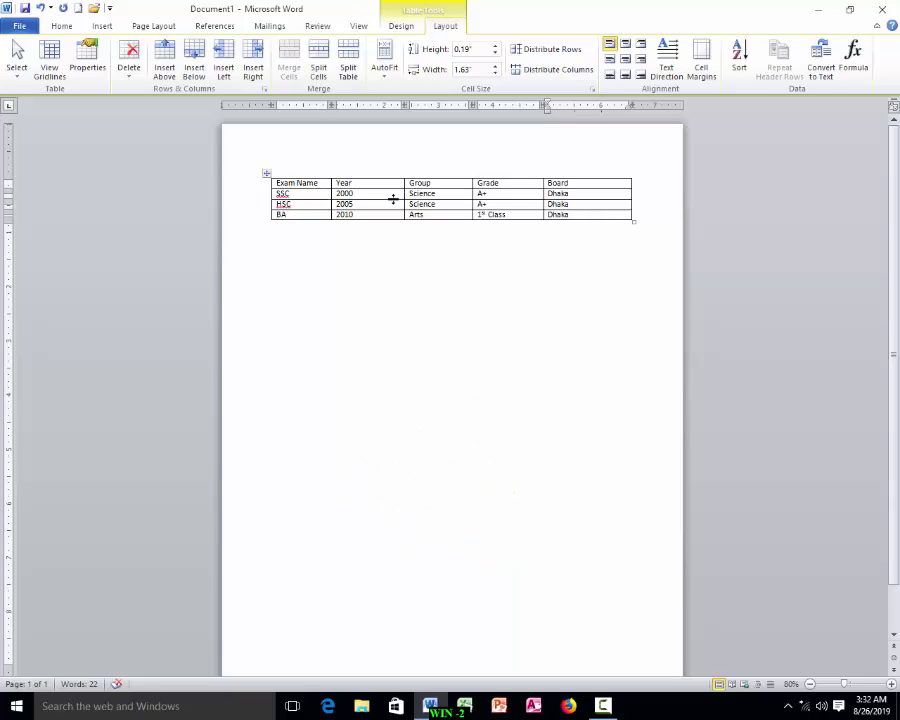
Go through the SSC row's cells from Board back to Exam Name, and check the HSC name and year cells.
left_click(591, 195)
left_click_drag(584, 204, 530, 203)
left_click(588, 195)
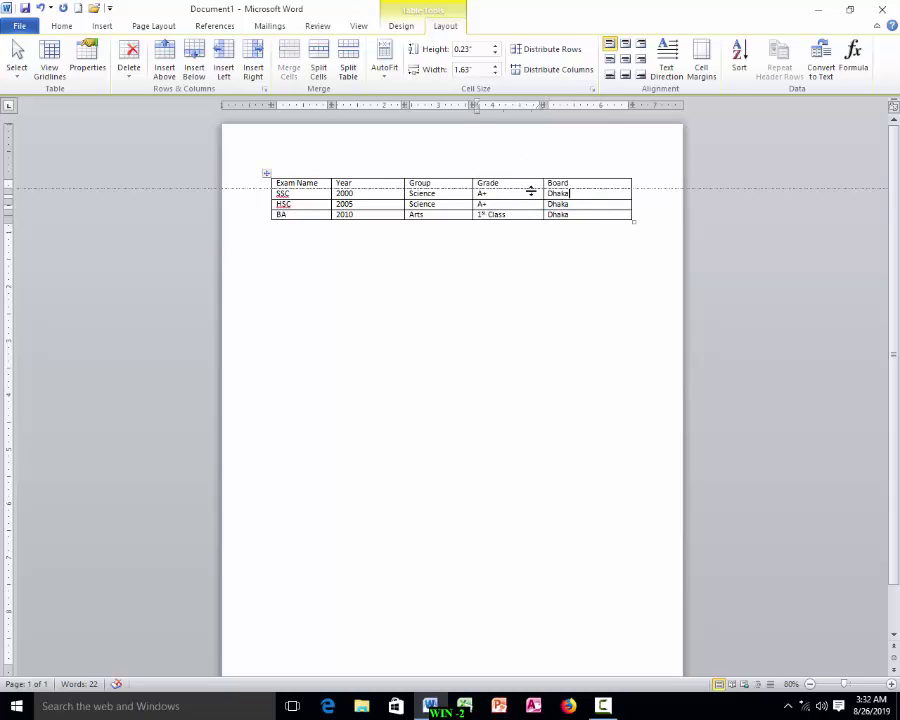
left_click(491, 195)
left_click(441, 194)
left_click(355, 194)
left_click(307, 202)
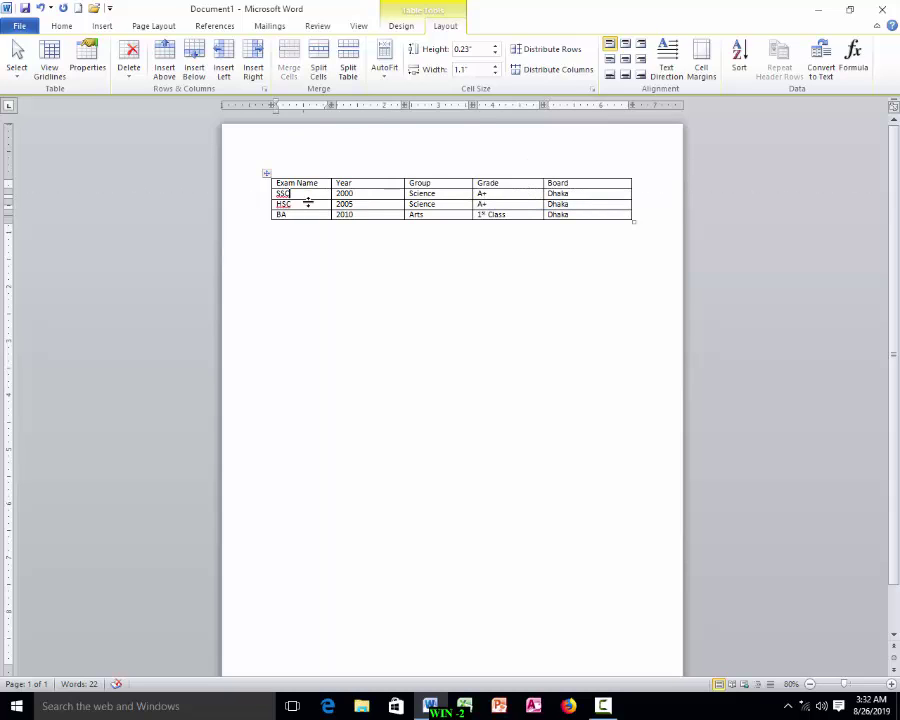
double_click(283, 203)
left_click(356, 203)
Append three empty rows to the end of the table, starting from the BA row's Board cell.
left_click(578, 216)
key("Tab")
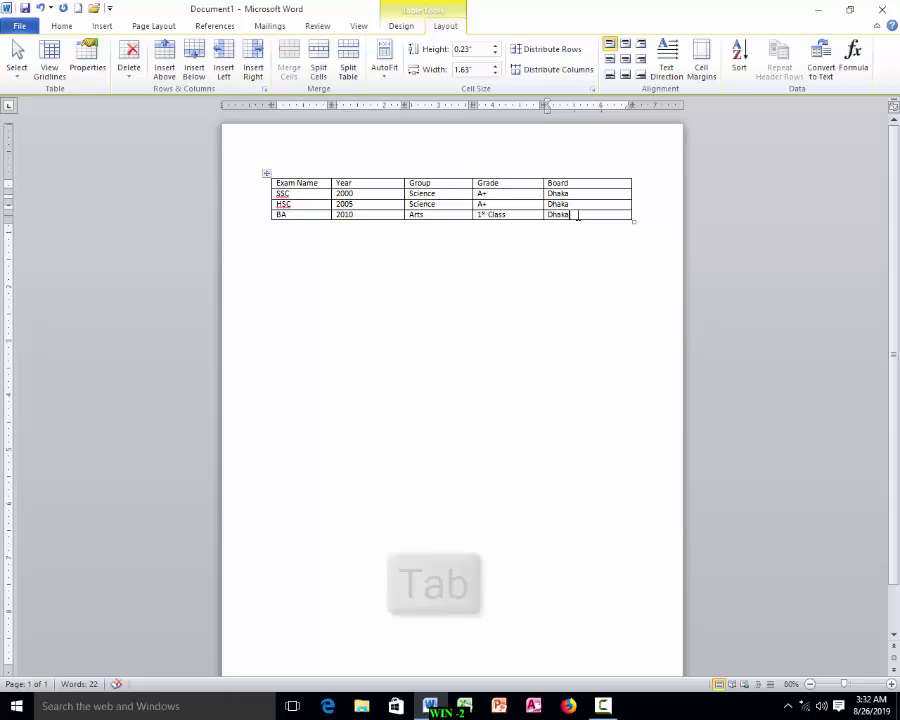
key("Tab")
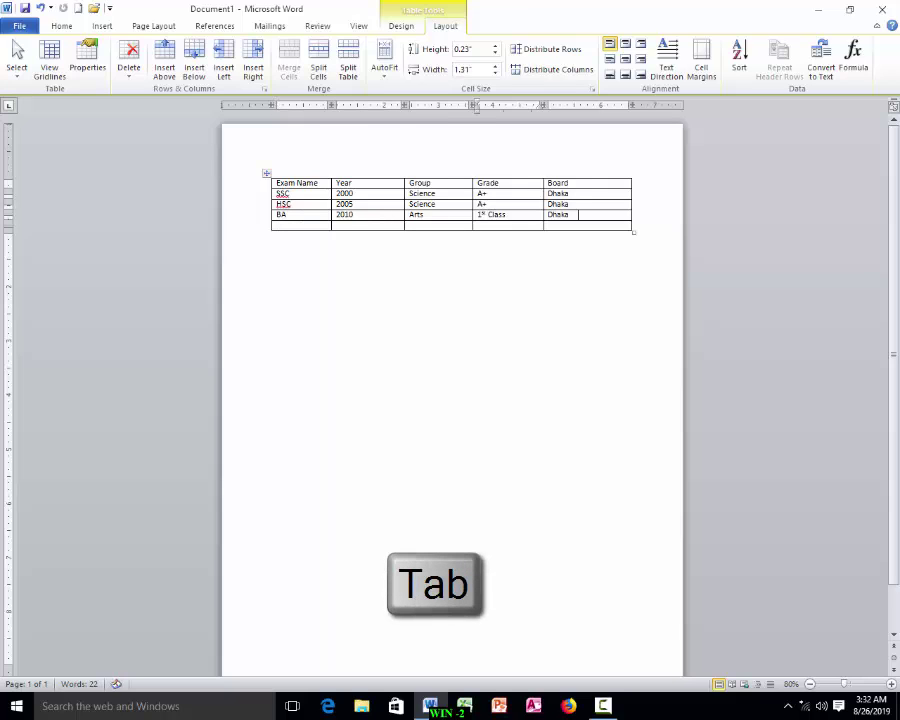
key("Tab")
key("Tab")
key("Tab")
key("Tab")
key("Tab")
key("Tab")
key("Tab")
key("Tab")
key("Tab")
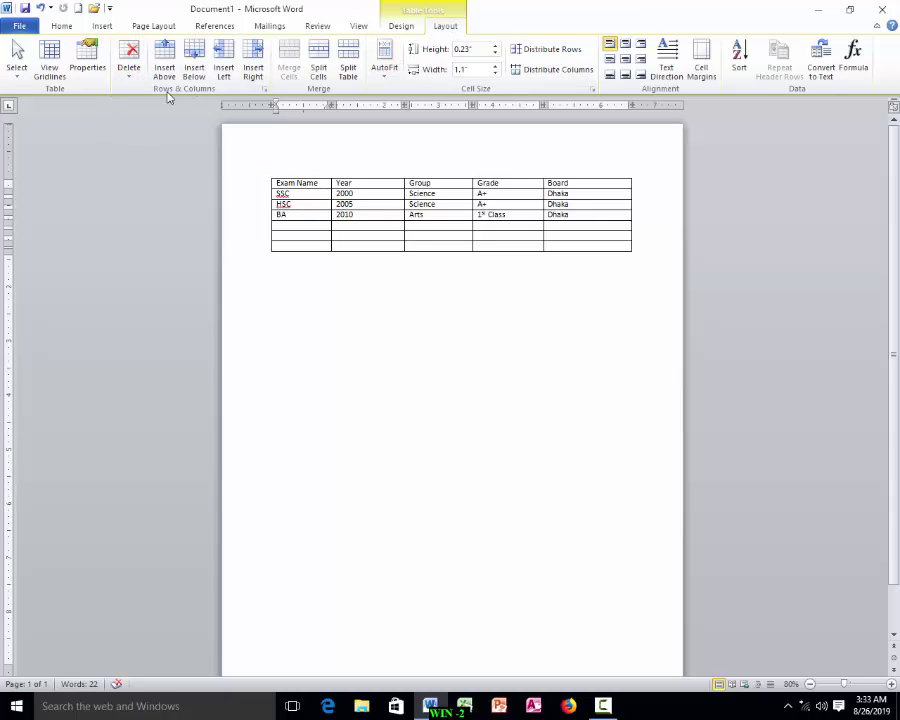
Delete the three empty rows below the BA row.
left_click(130, 72)
left_click(163, 122)
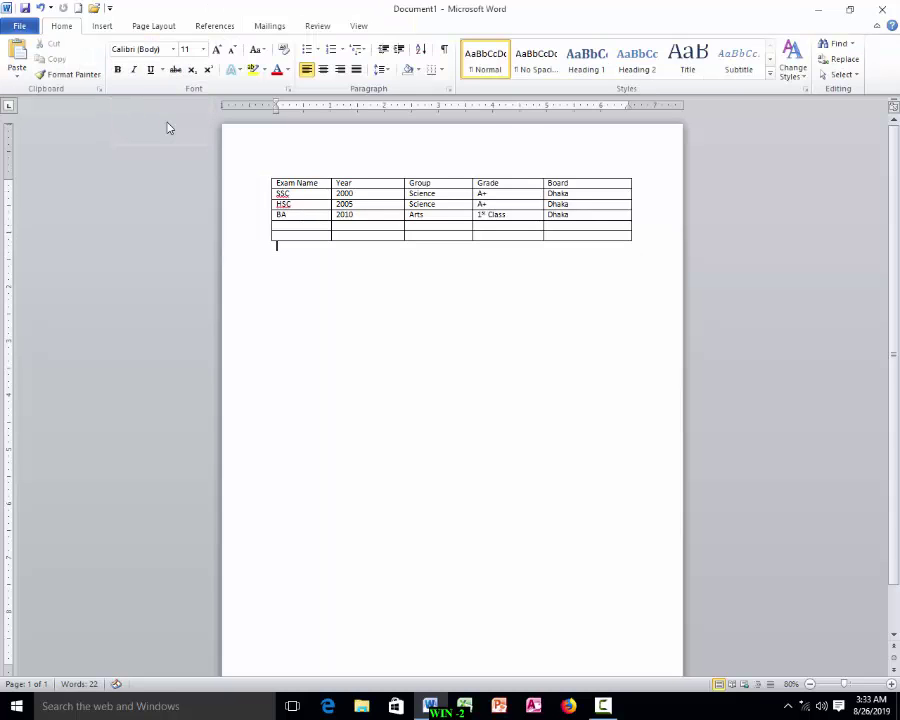
left_click_drag(283, 226, 288, 236)
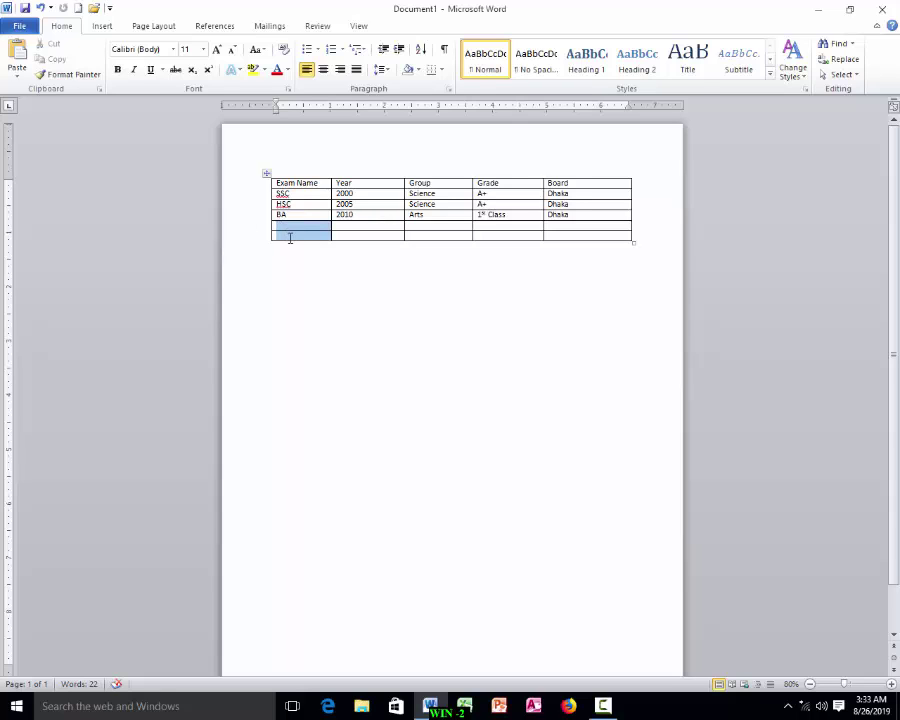
left_click(445, 26)
left_click(129, 62)
left_click(161, 124)
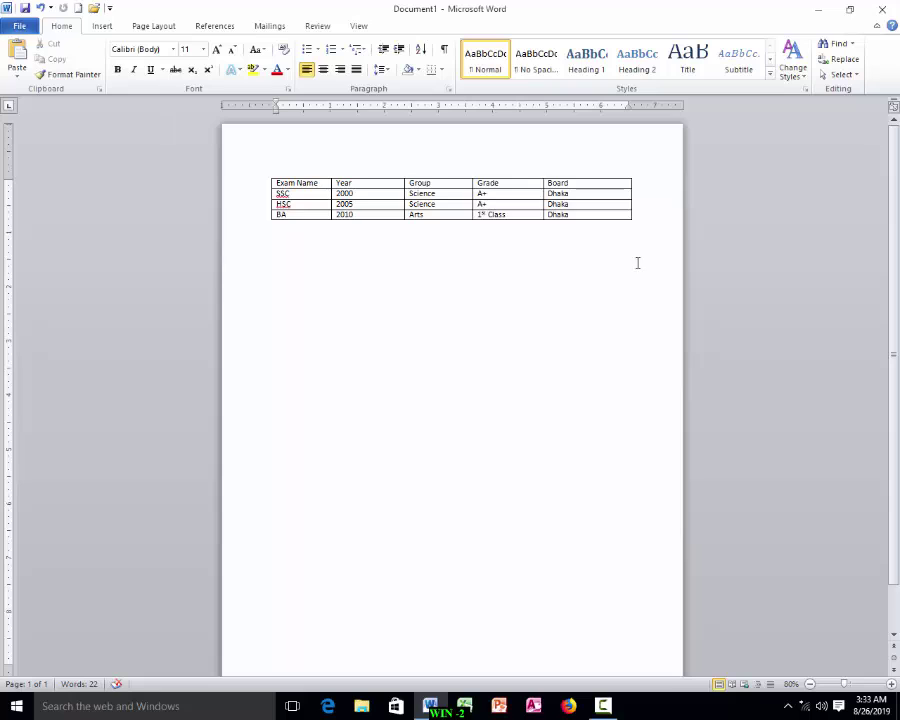
Delete the Group column from the table.
left_click(446, 186)
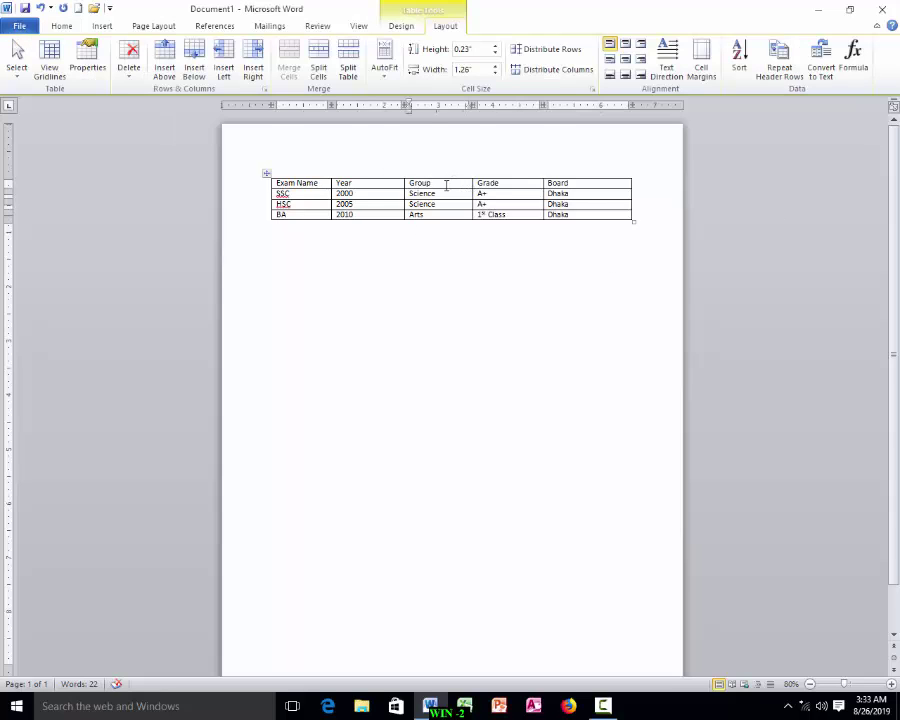
left_click(501, 184)
left_click(443, 183)
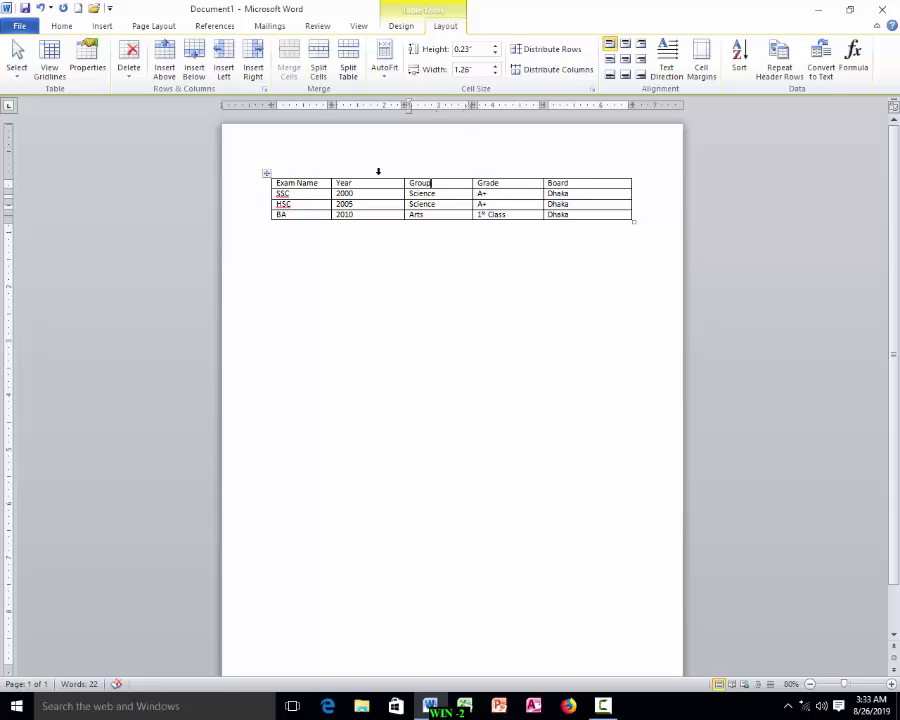
left_click(129, 60)
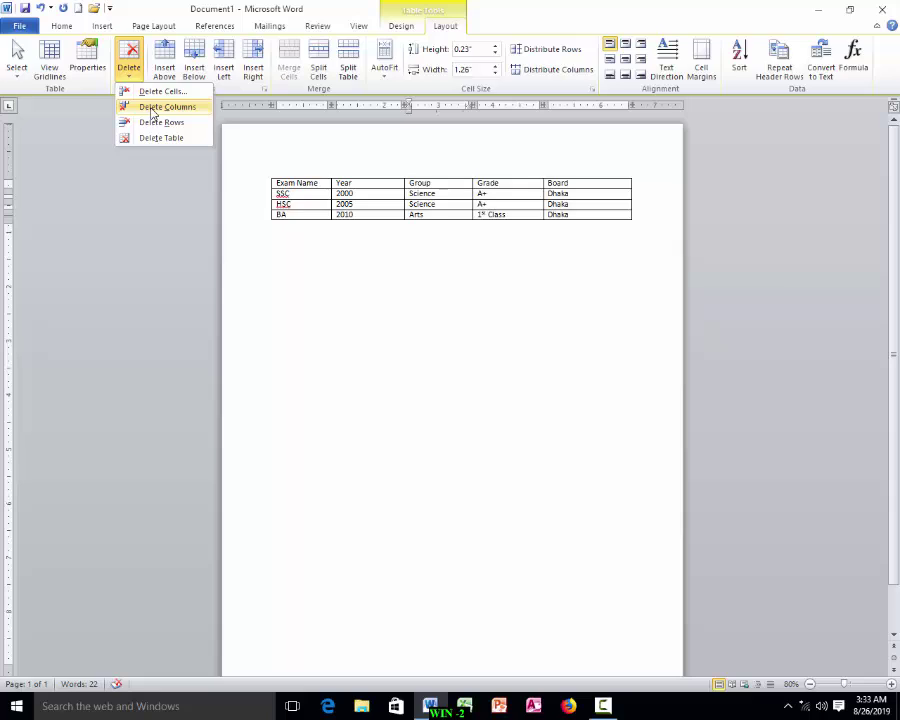
left_click(151, 108)
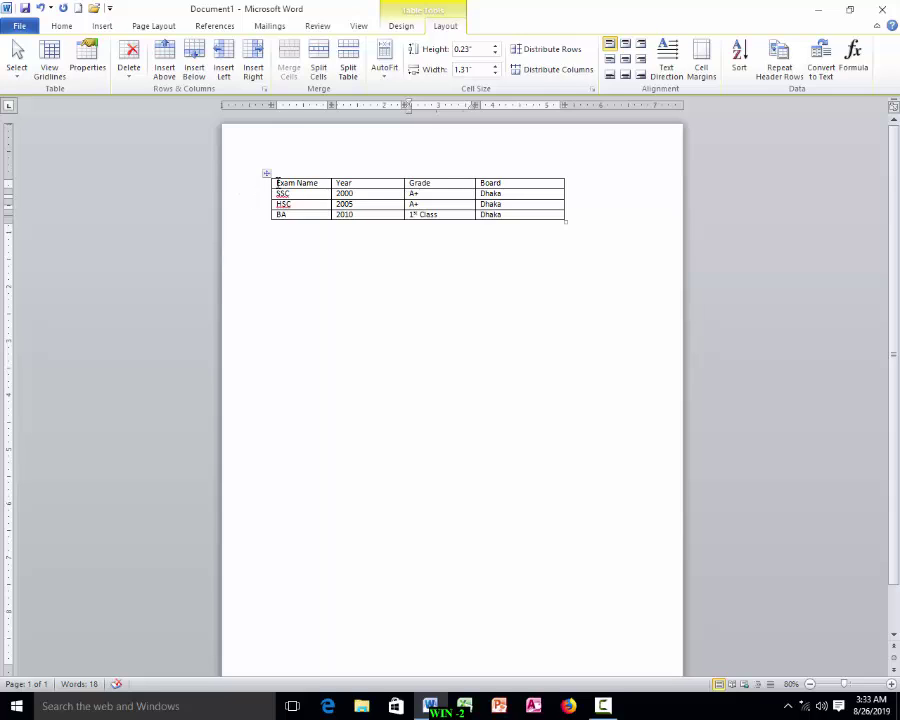
Center the text in all the table's cells and clear the selection.
left_click_drag(277, 183, 533, 218)
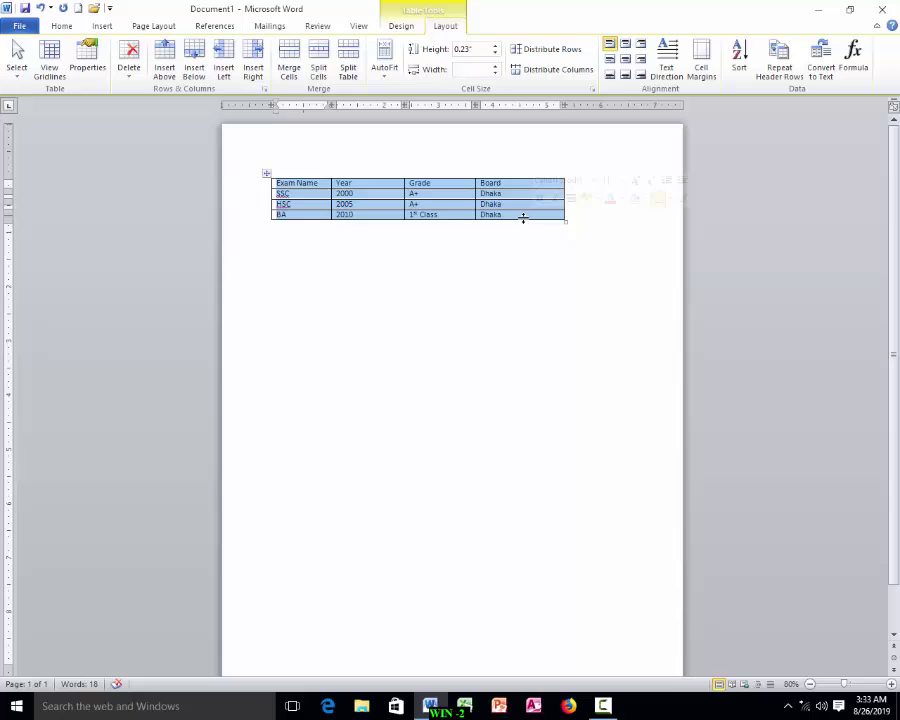
left_click(62, 28)
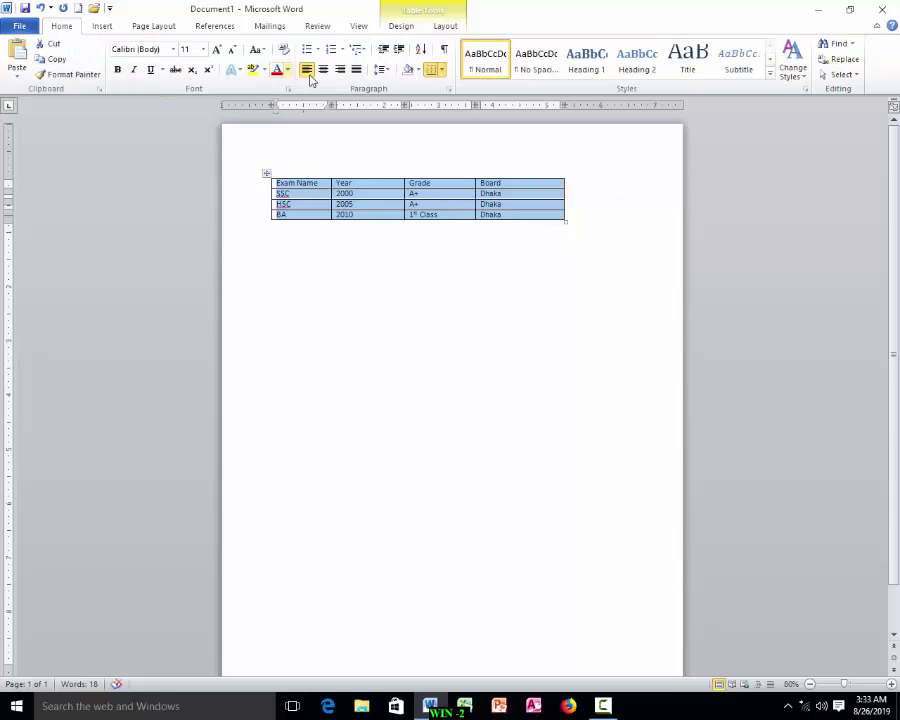
left_click(324, 72)
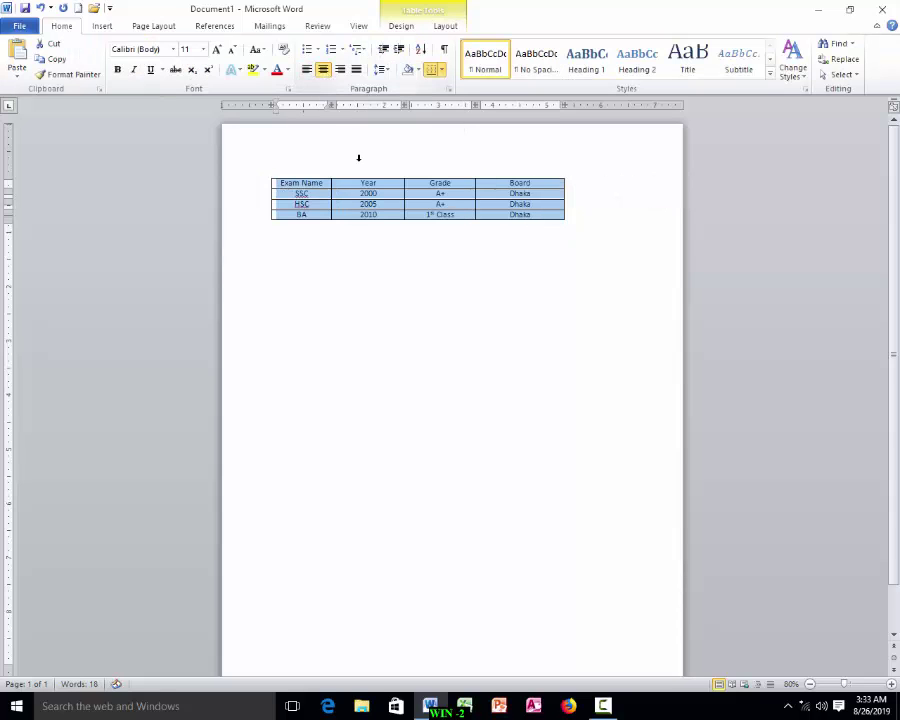
left_click(368, 214)
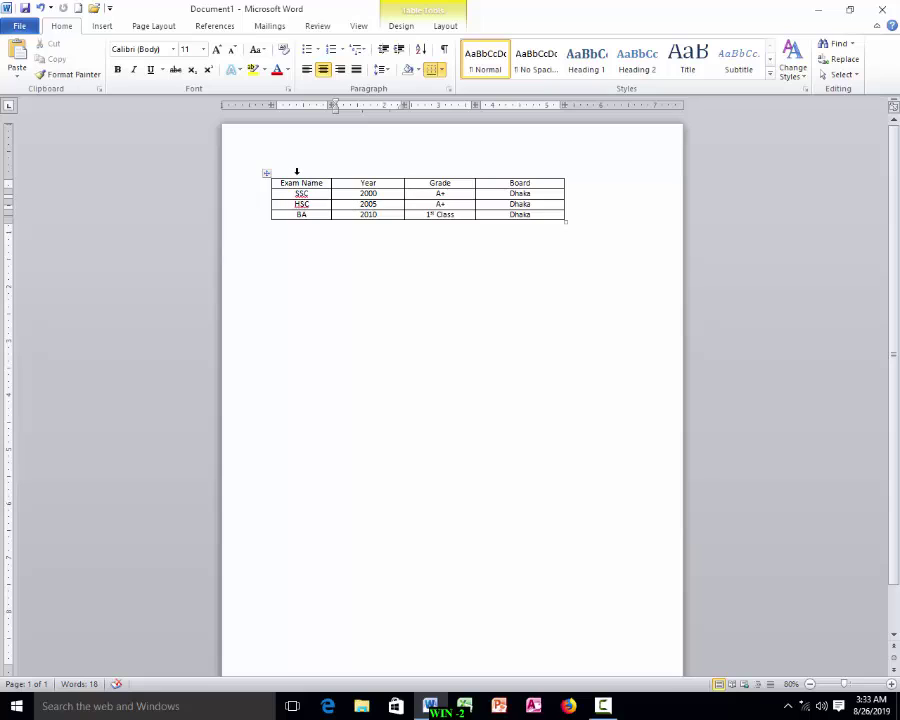
Select the whole table, center it horizontally on the page, and clear the selection.
key("ctrl+a")
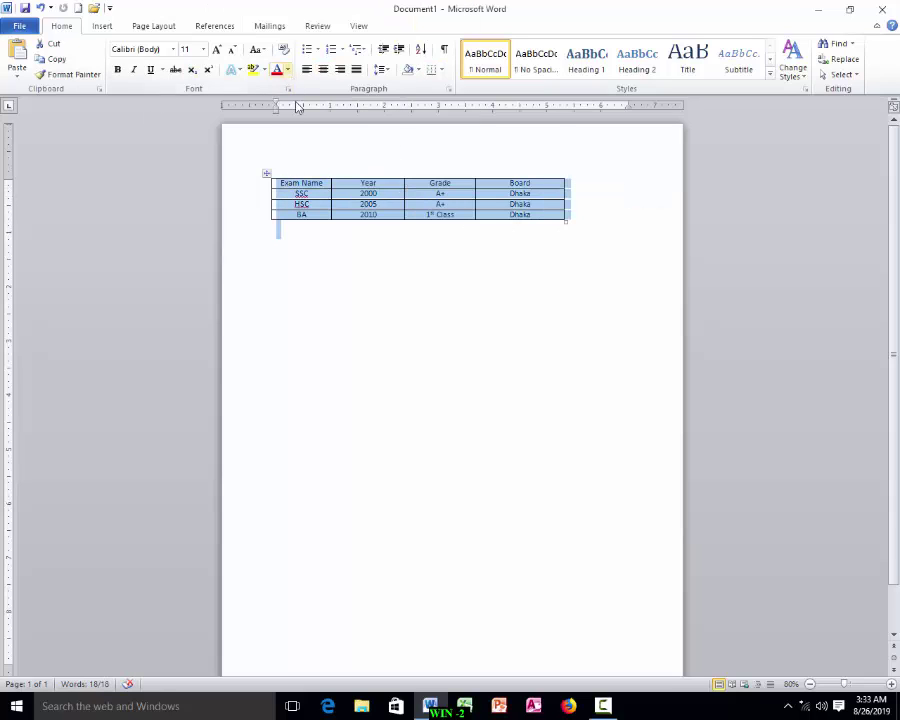
left_click(333, 203)
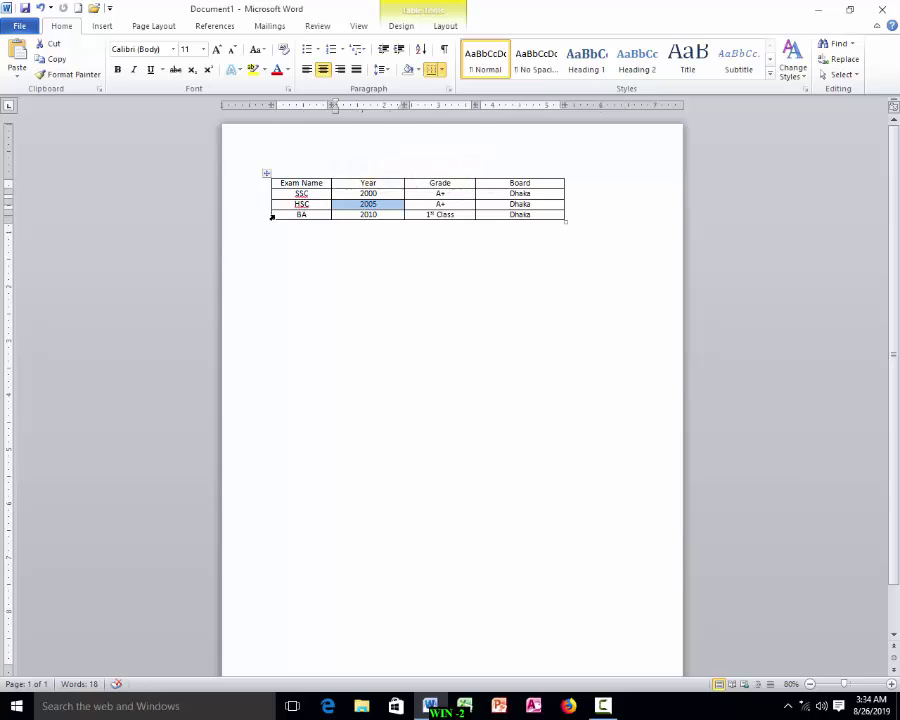
left_click(333, 251)
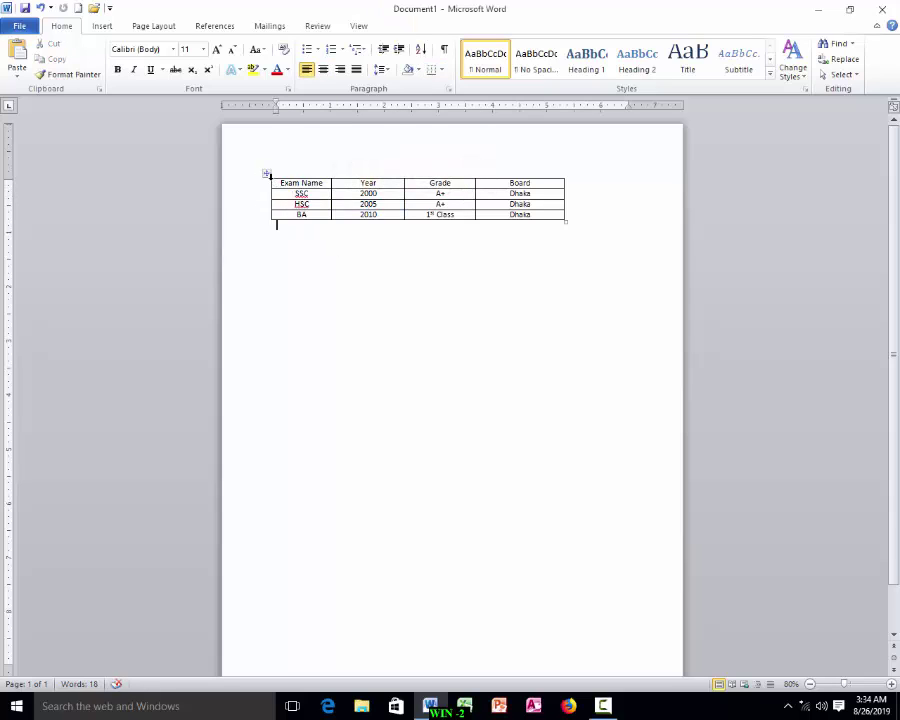
left_click(266, 176)
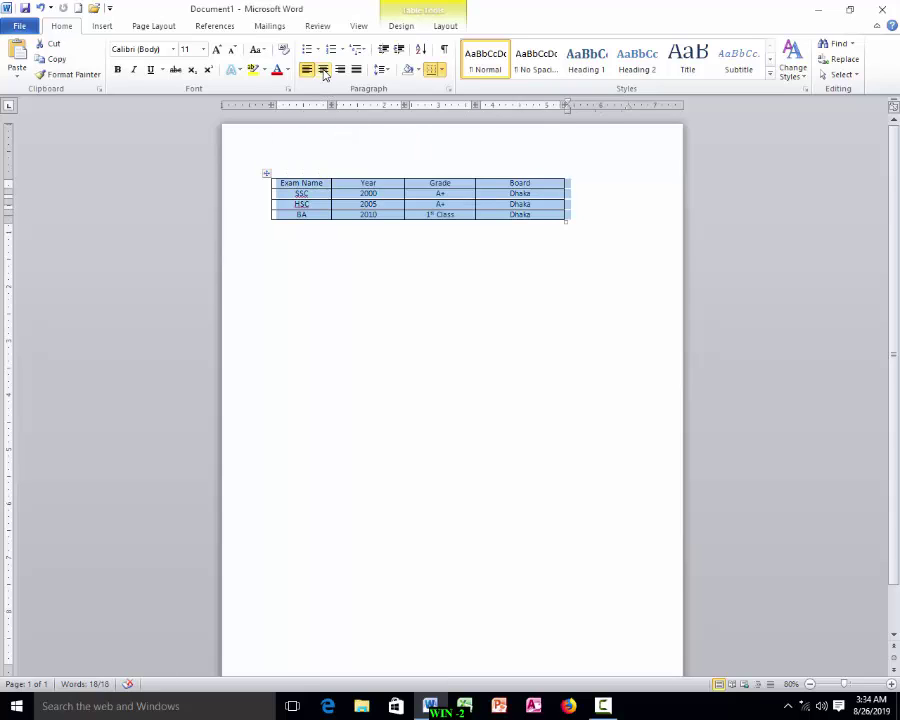
left_click(324, 71)
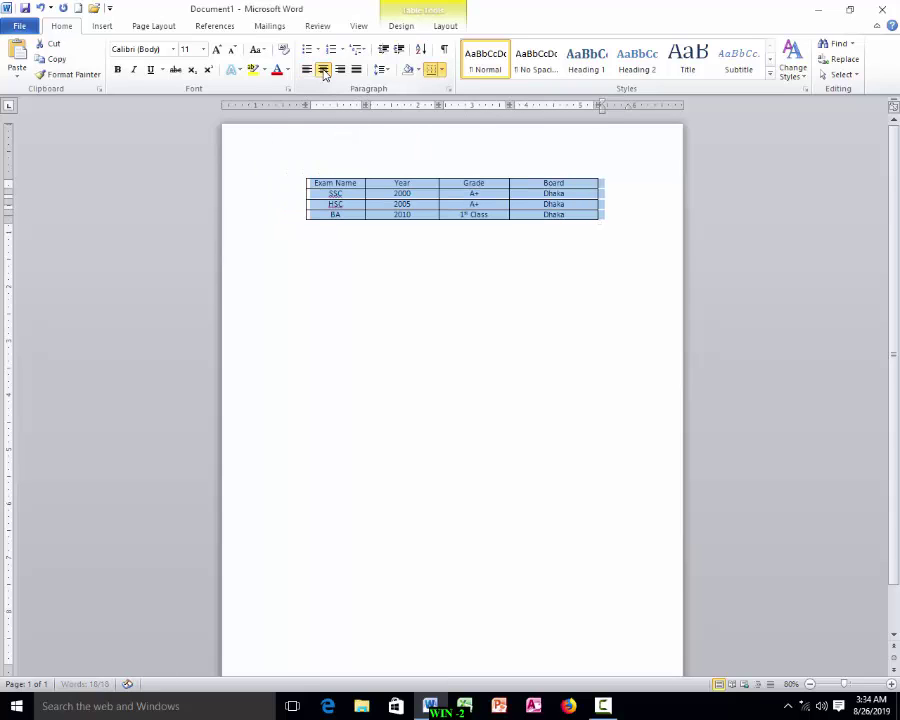
left_click(403, 193)
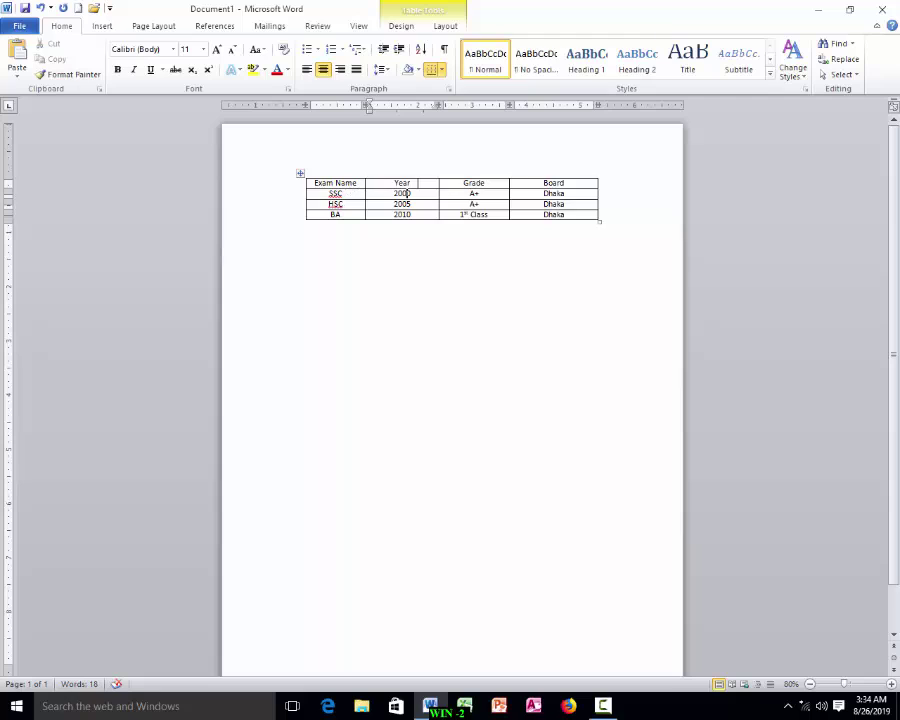
left_click(350, 177)
left_click(408, 183)
left_click(464, 183)
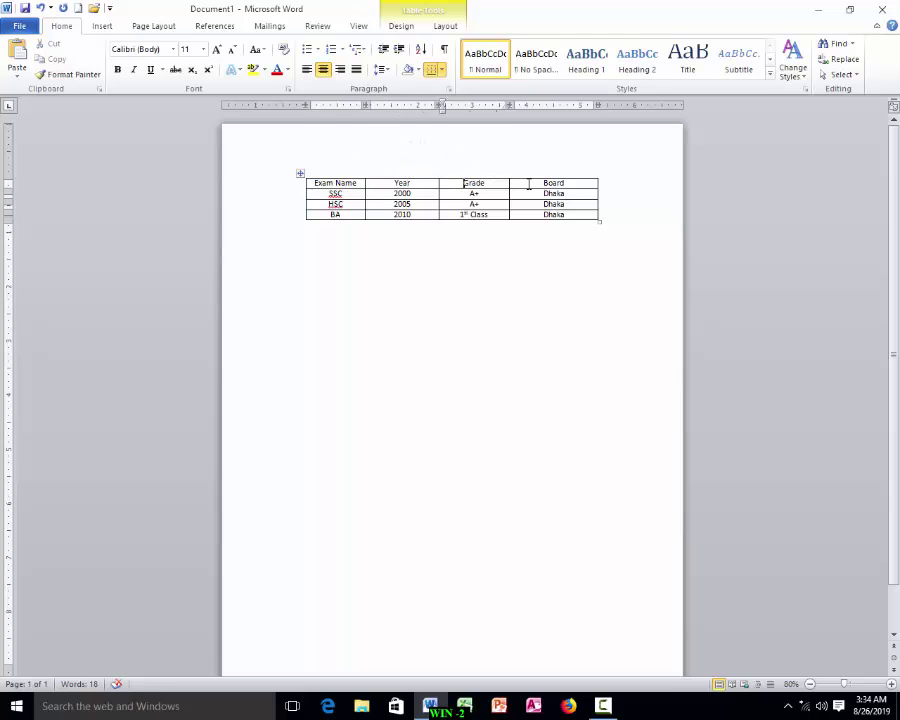
Insert two empty rows above the Exam Name header row of the table.
left_click(419, 183)
left_click(104, 27)
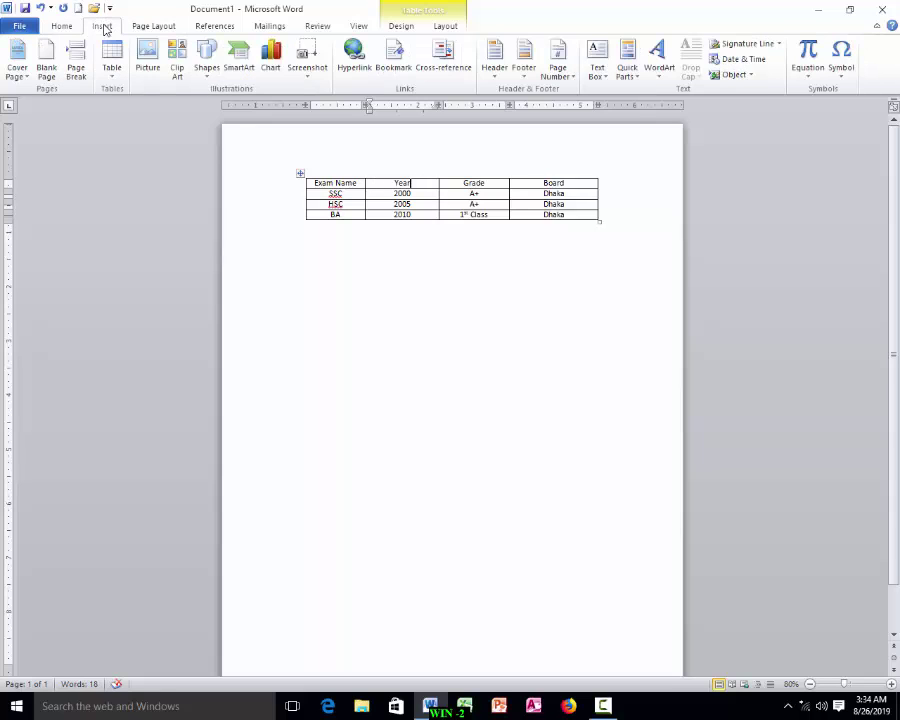
left_click(445, 27)
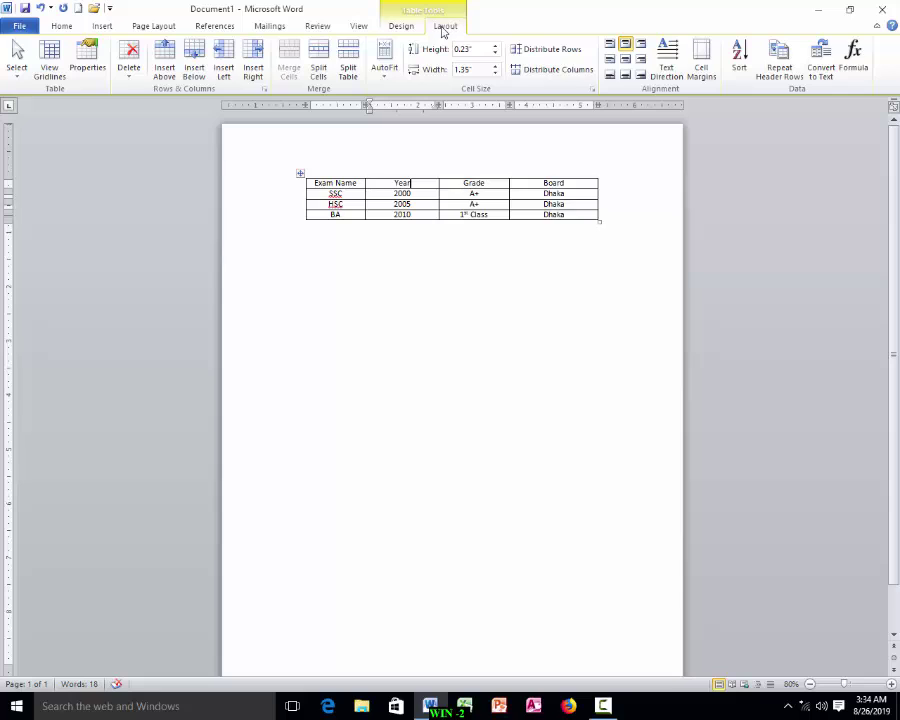
left_click(171, 78)
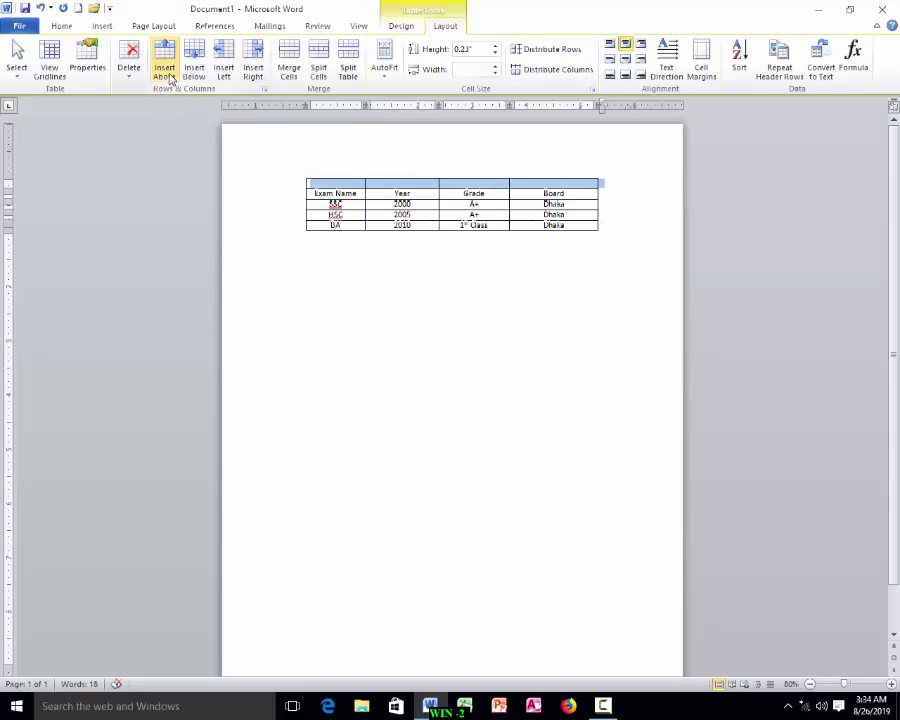
left_click(169, 76)
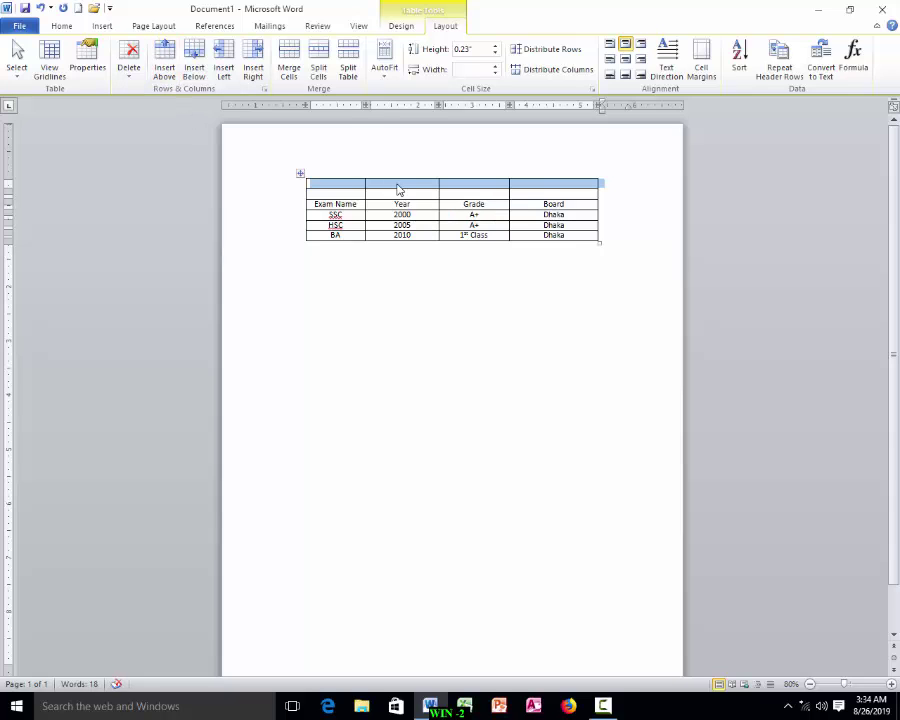
left_click(400, 185)
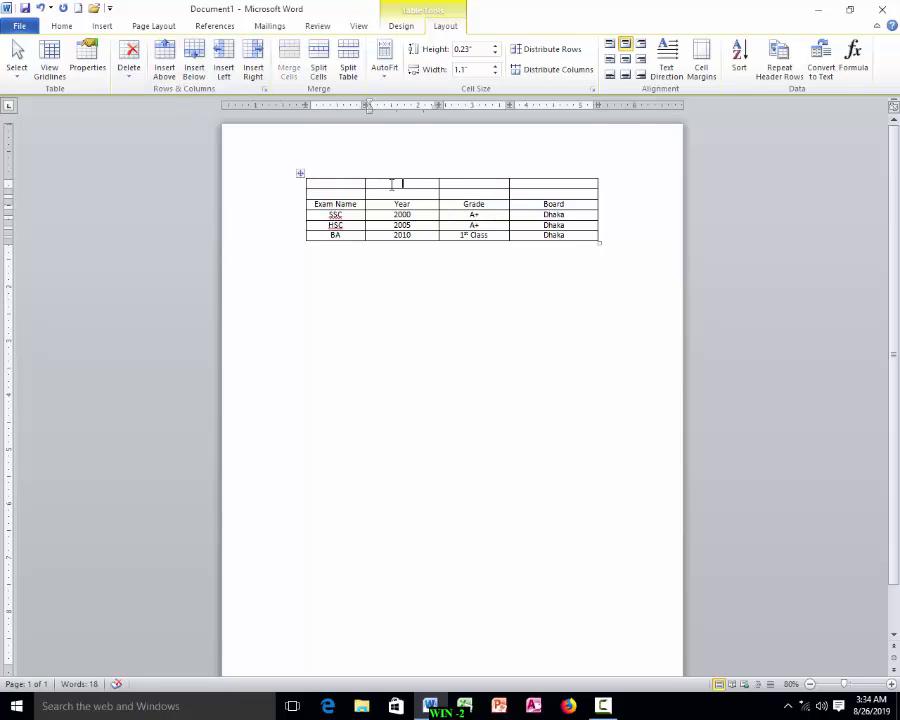
left_click(461, 188)
left_click(475, 194)
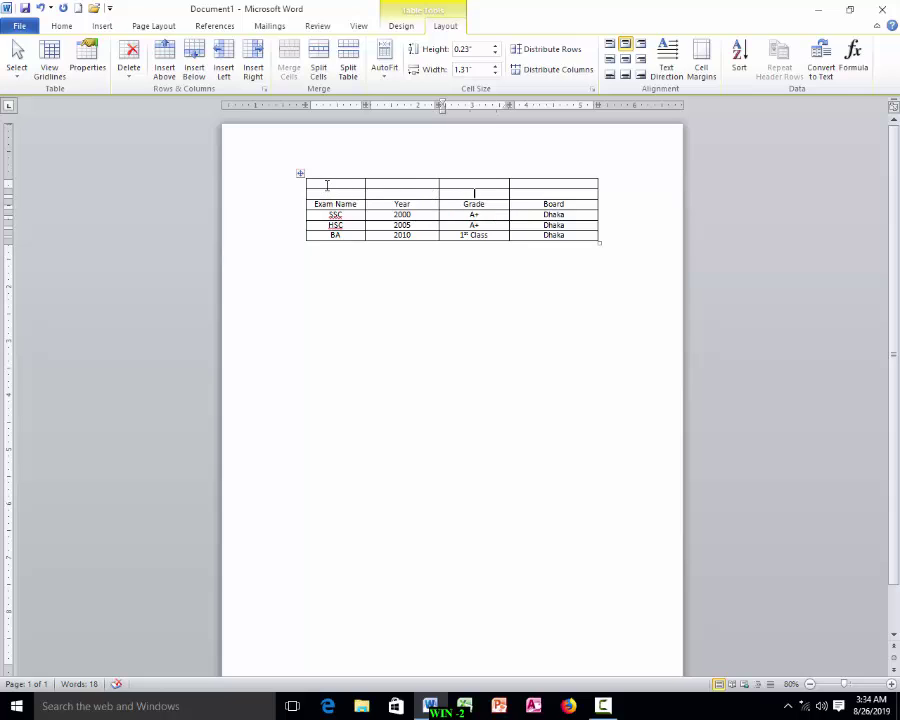
Merge the two empty rows above the header into one cell and enter the title "Qualification" in it.
left_click_drag(326, 186, 569, 189)
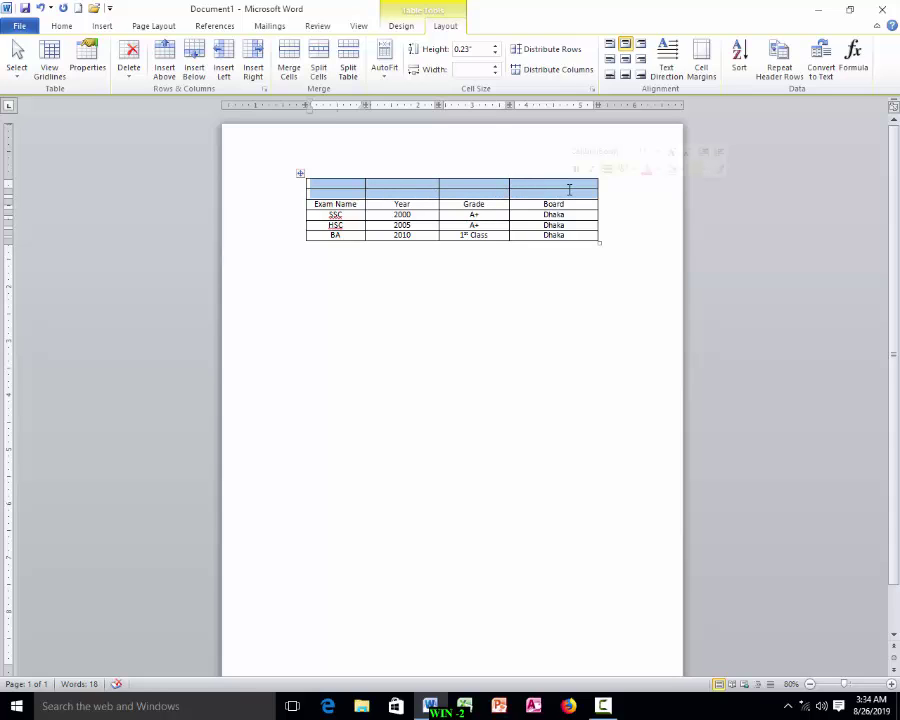
left_click(289, 63)
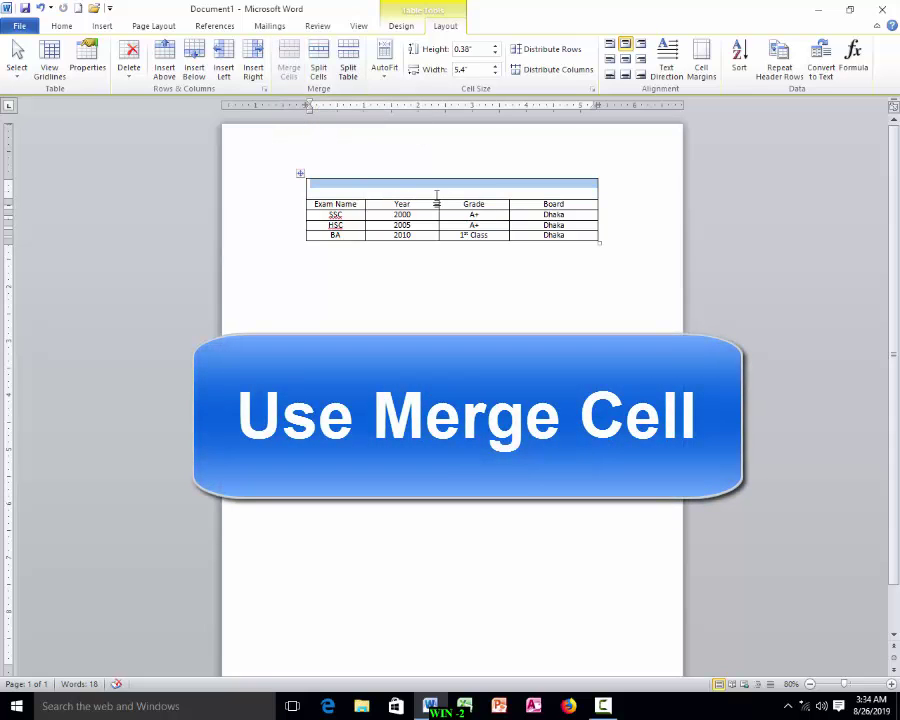
left_click(436, 195)
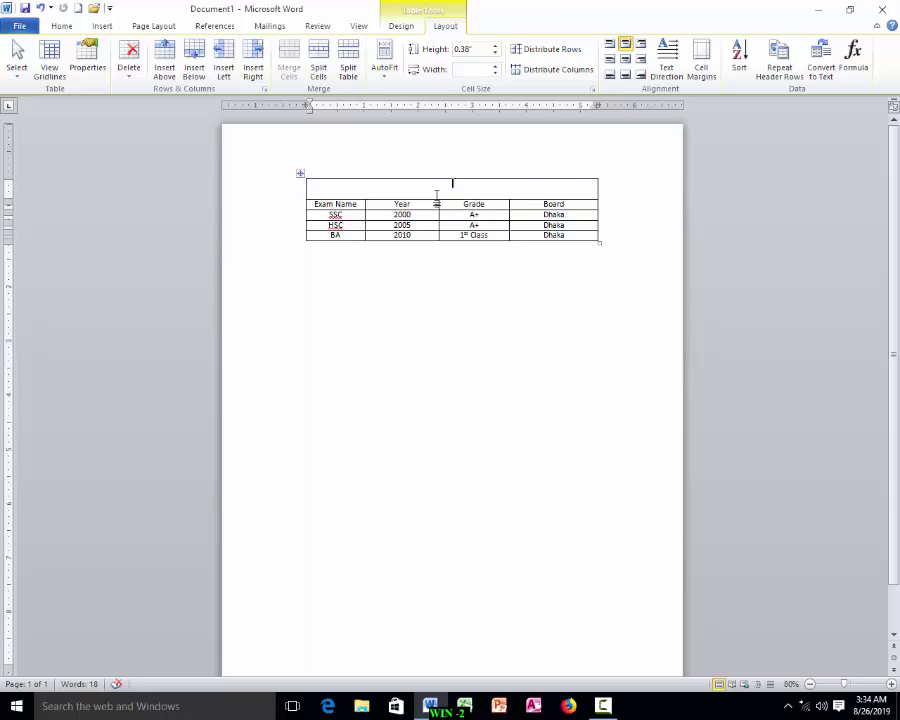
type("Qualification")
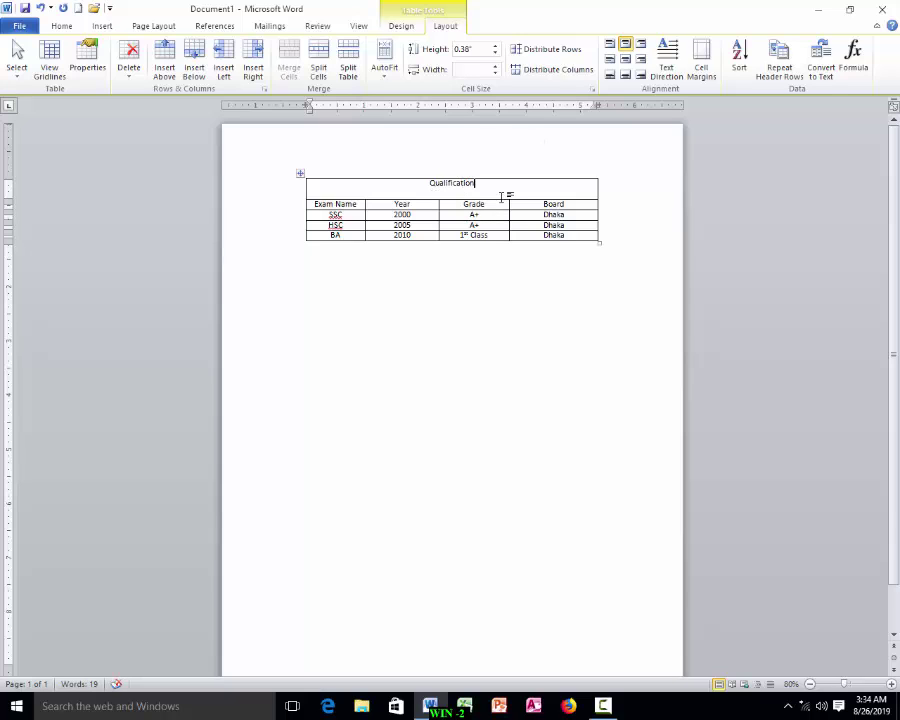
Set the font size of the "Qualification" title to 18 and clear the selection.
left_click_drag(500, 192, 394, 172)
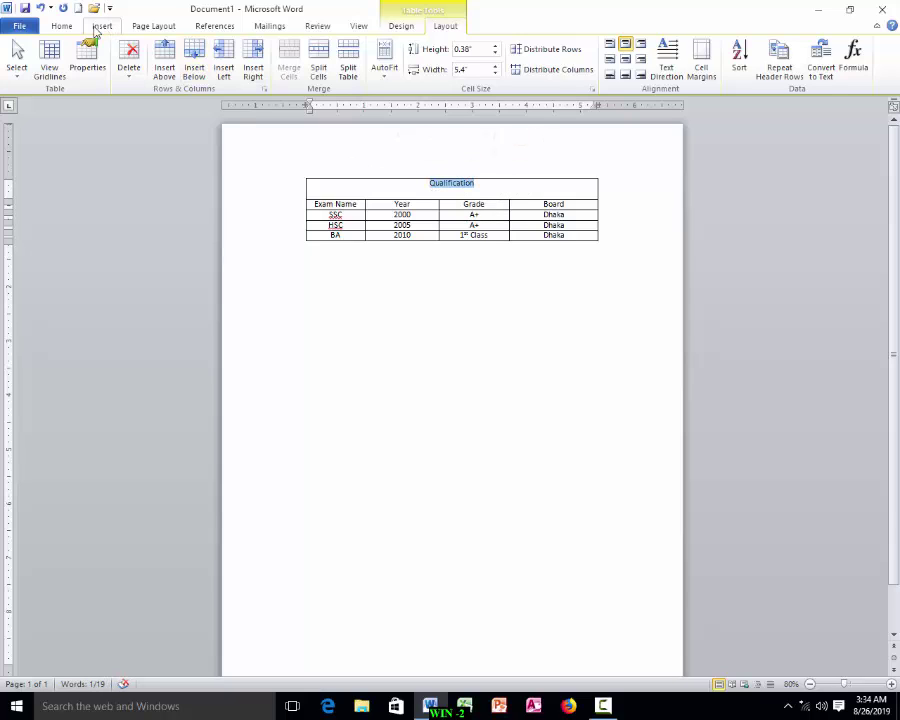
left_click(61, 27)
left_click(203, 49)
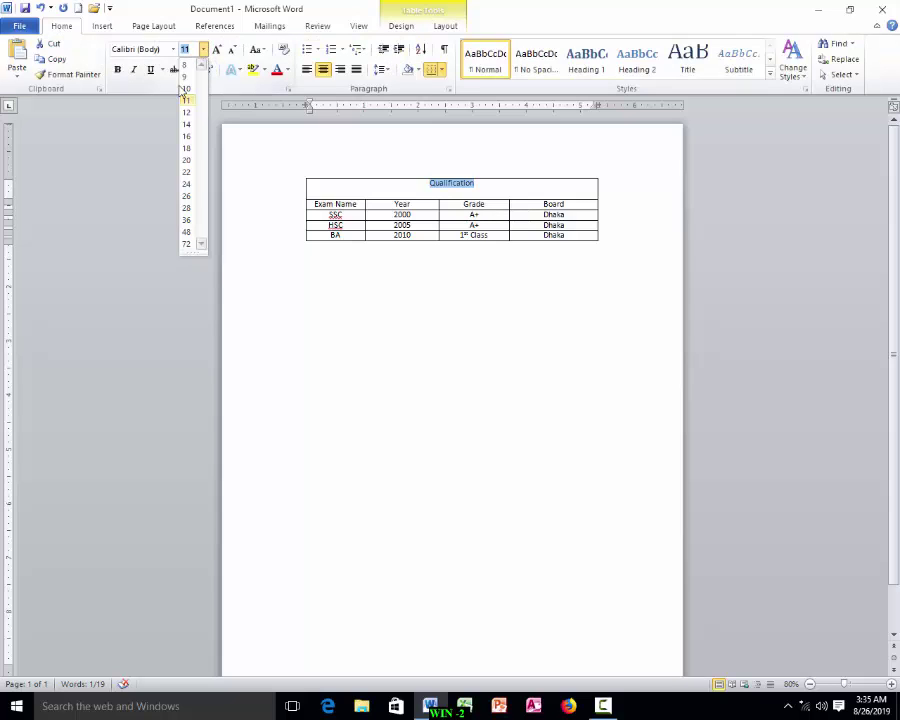
left_click(187, 149)
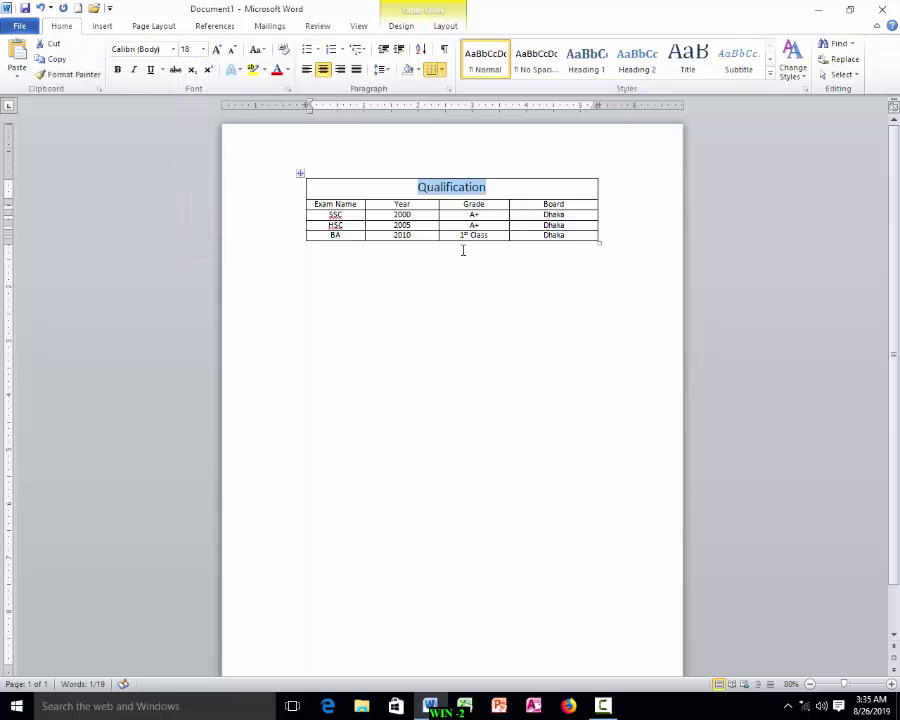
left_click(497, 207)
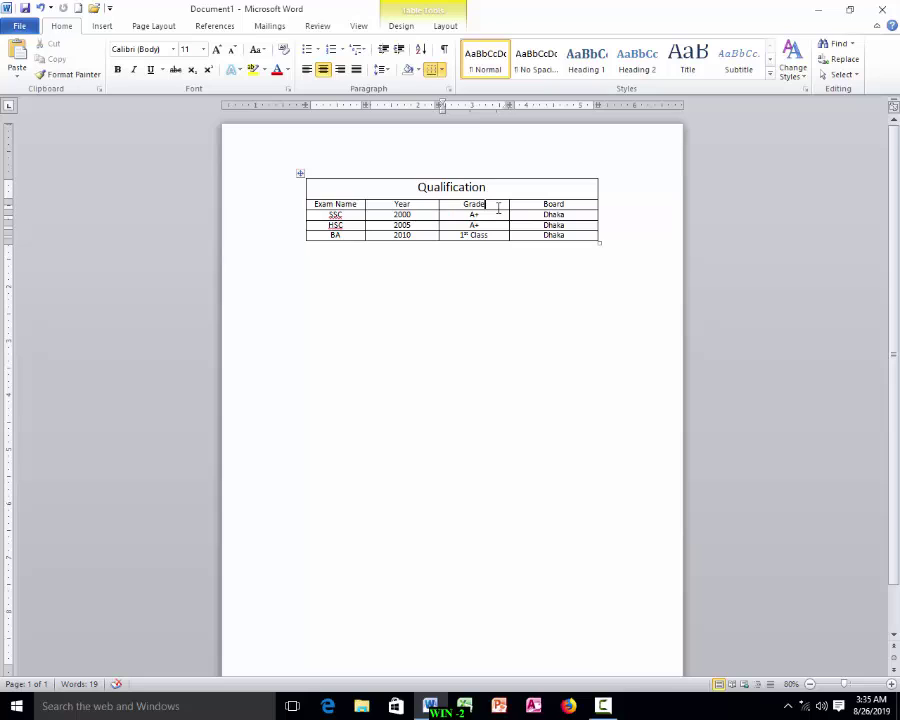
Add three empty rows below the BA row at the end of the table.
left_click(586, 238)
key("Tab")
key("Tab")
key("Tab")
key("Tab")
key("Tab")
key("Tab")
key("Tab")
key("Tab")
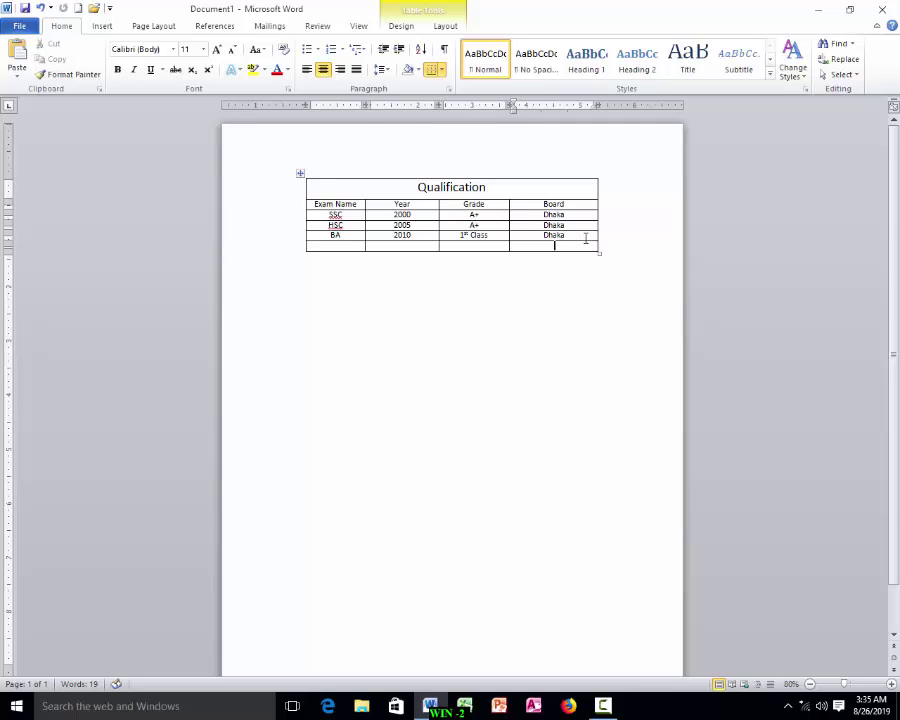
key("Tab")
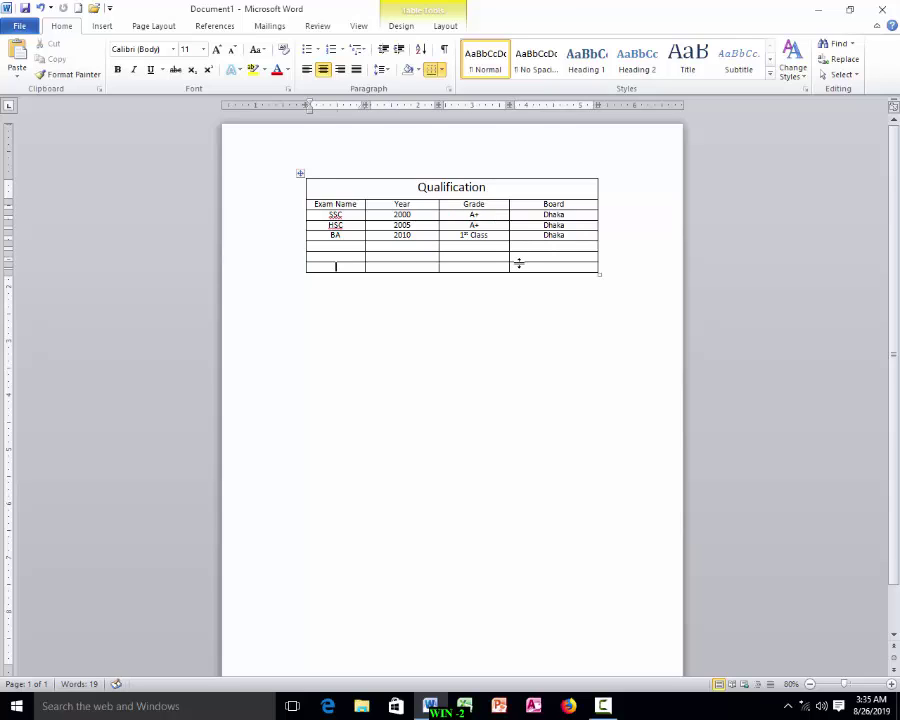
In the empty rows, merge the upper two Grade cells, all three Exam Name cells, and the lower two Board cells.
left_click_drag(469, 248, 472, 258)
left_click(433, 31)
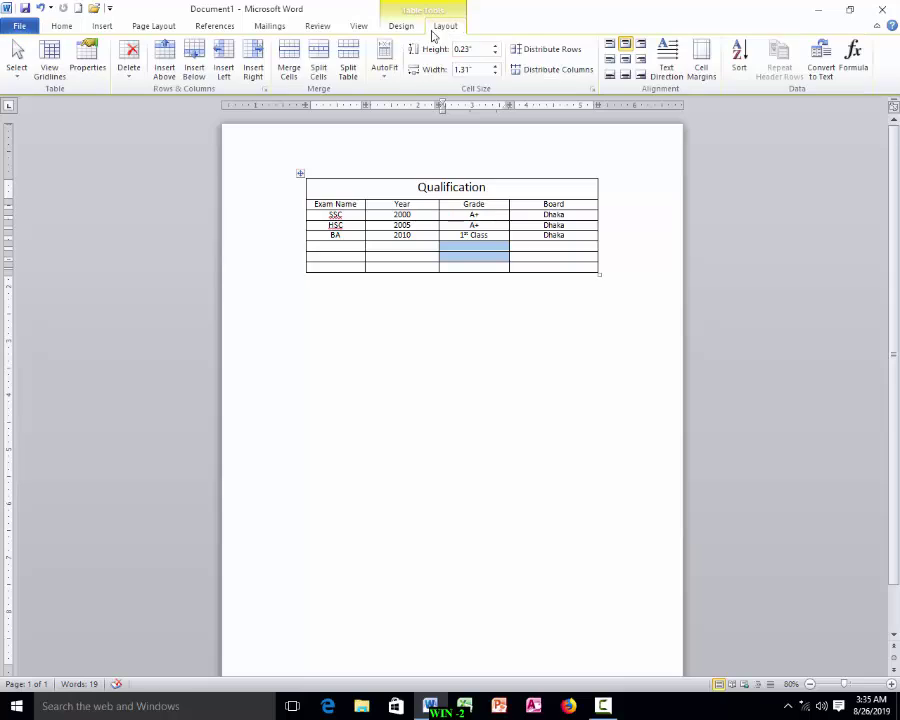
left_click(290, 62)
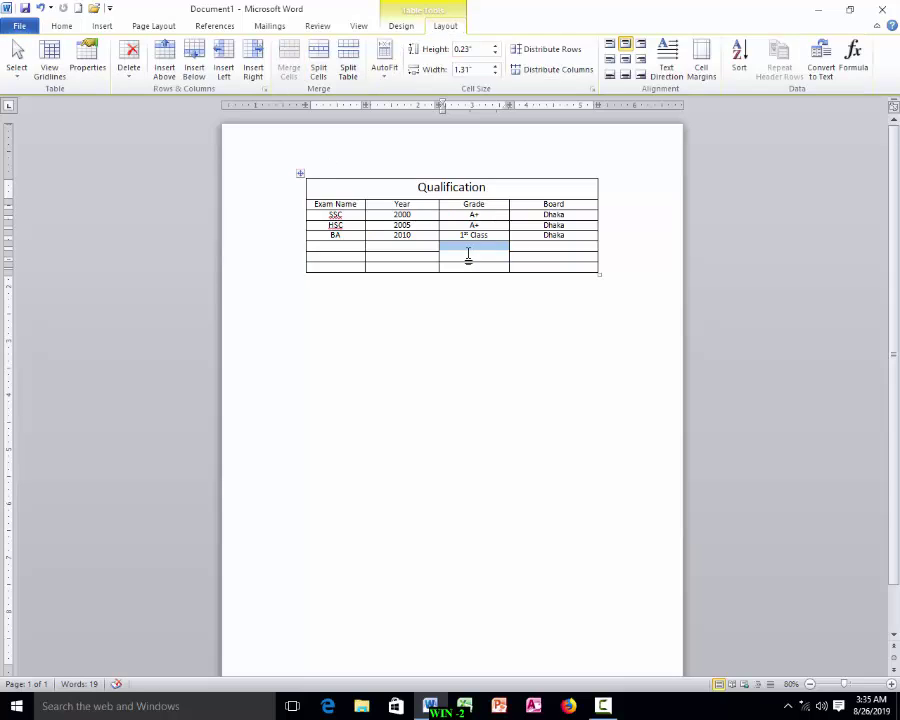
left_click(466, 256)
left_click_drag(330, 243, 330, 264)
left_click(292, 66)
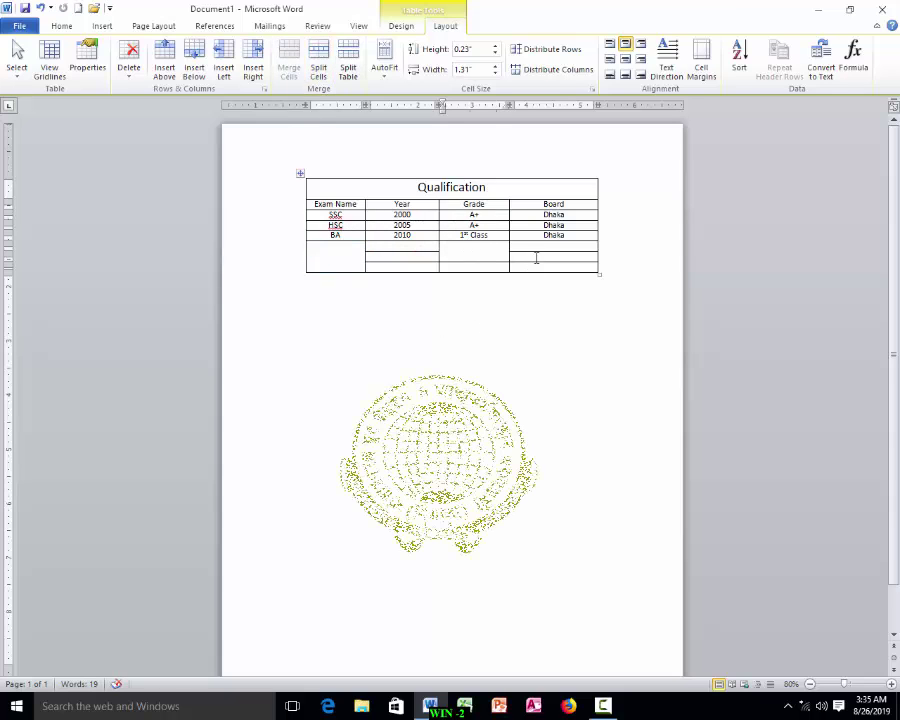
left_click_drag(534, 256, 540, 264)
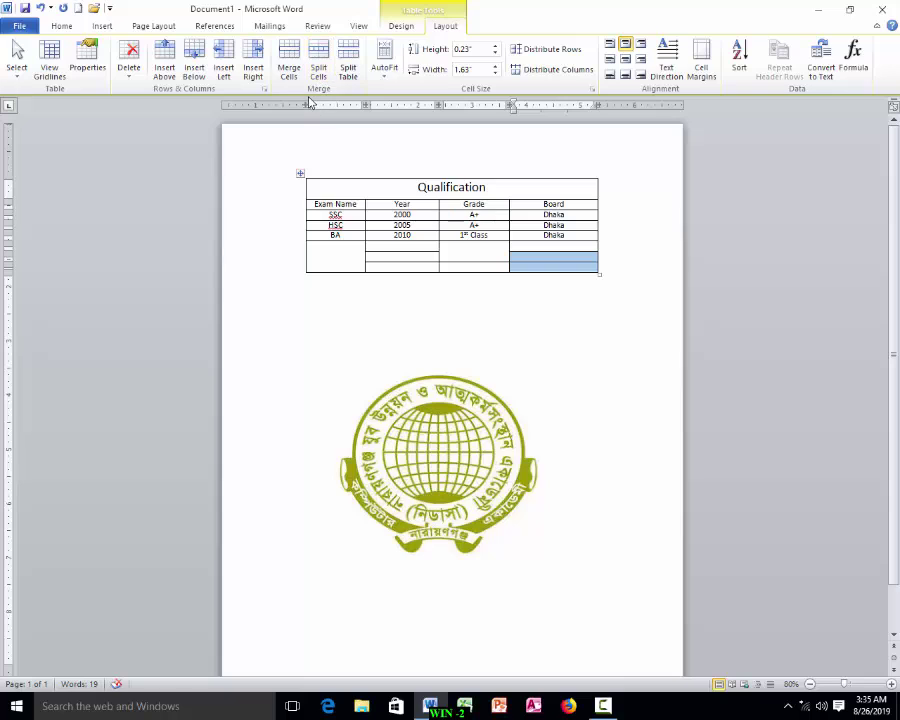
left_click(292, 64)
left_click(500, 333)
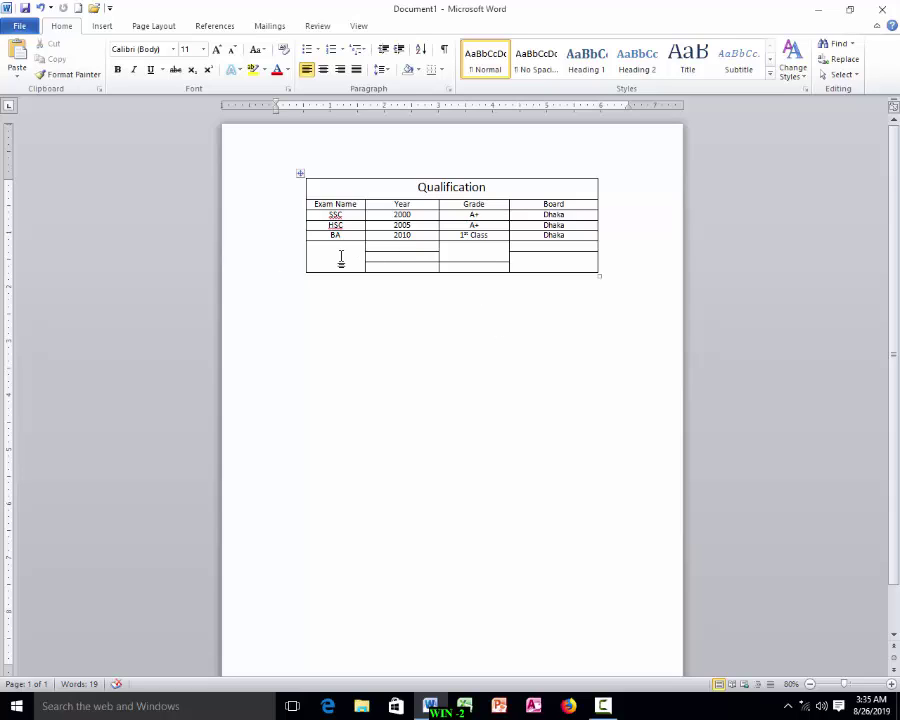
Delete all the empty rows with merged cells below the BA row.
left_click_drag(340, 252, 554, 262)
left_click(445, 26)
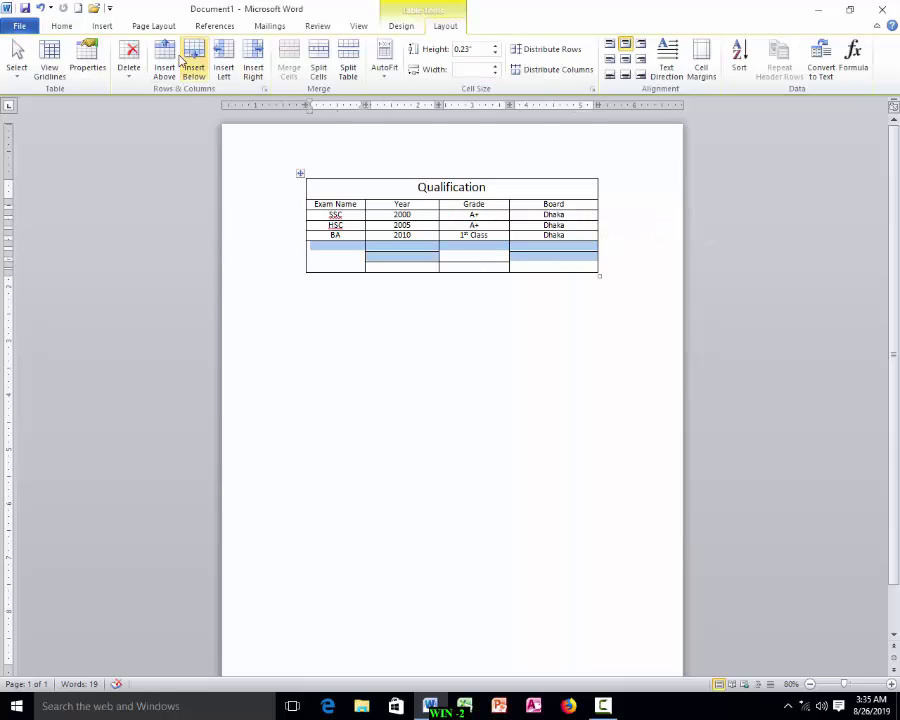
left_click(129, 62)
left_click(141, 122)
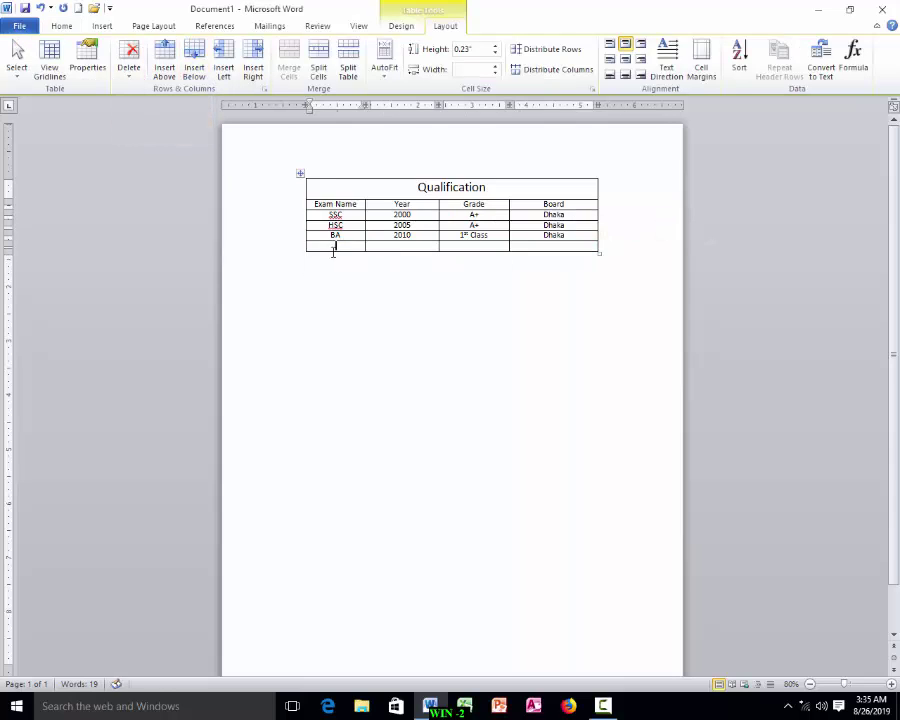
left_click(126, 76)
left_click(141, 121)
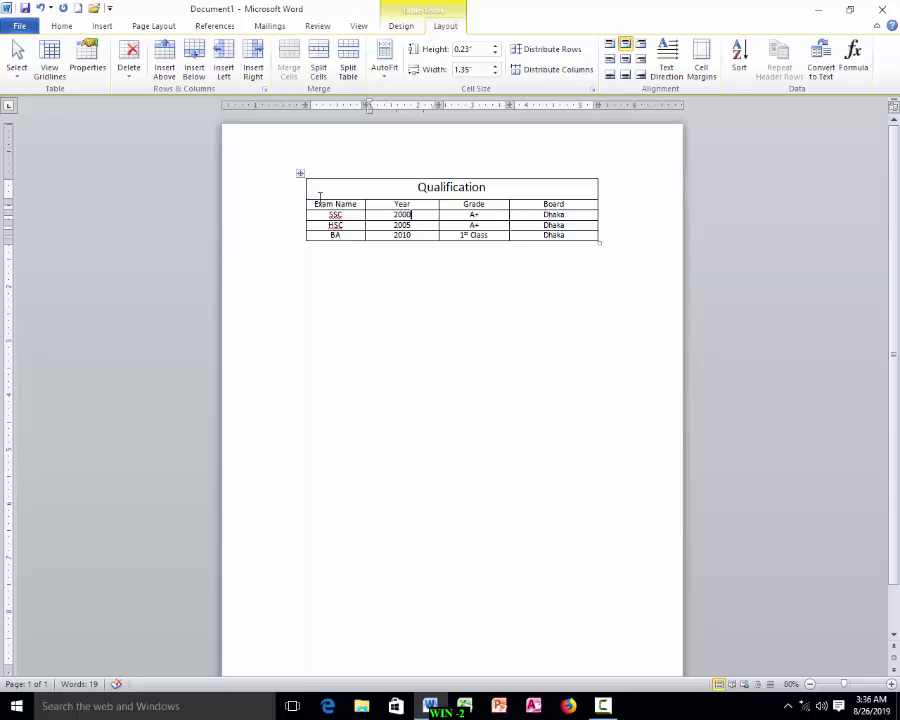
Try a teal banded table style, followed by a red one with a coloured header row and first column.
left_click(414, 195)
left_click(494, 205)
left_click(400, 27)
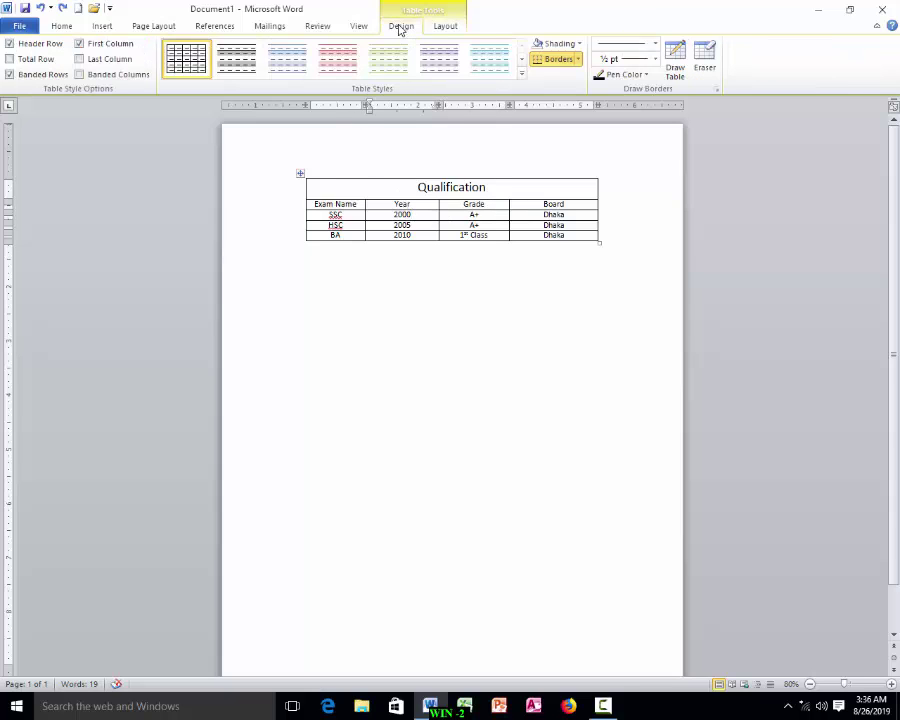
left_click(521, 76)
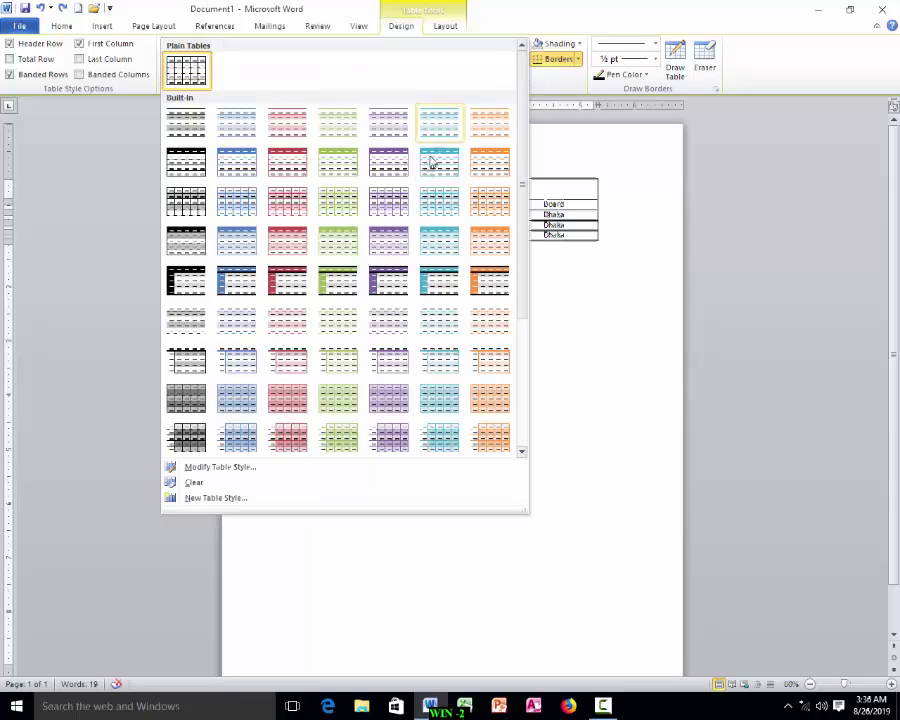
left_click(424, 245)
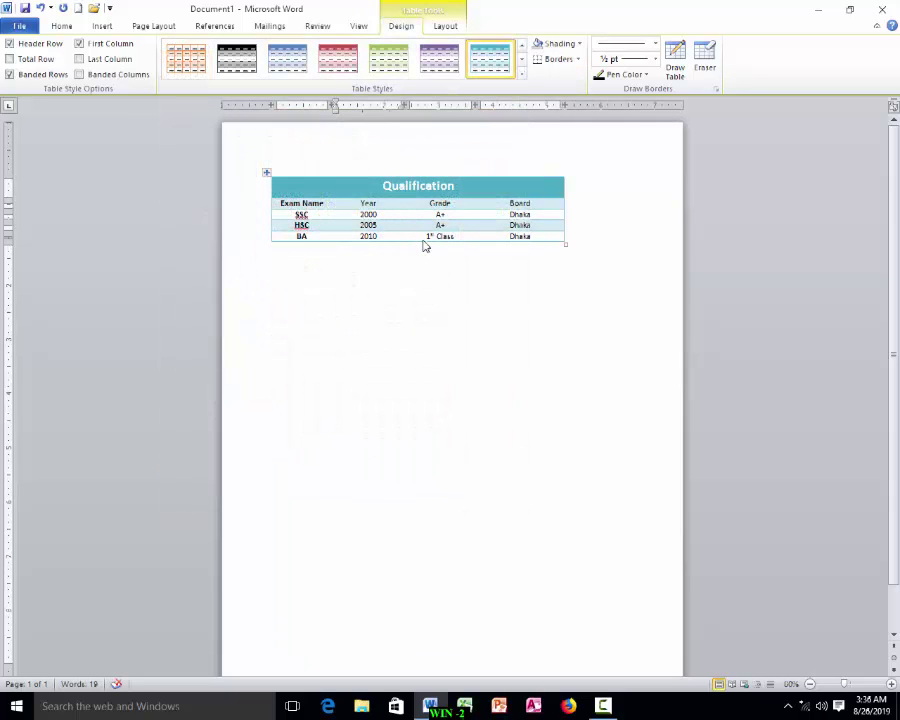
left_click(520, 75)
left_click(283, 281)
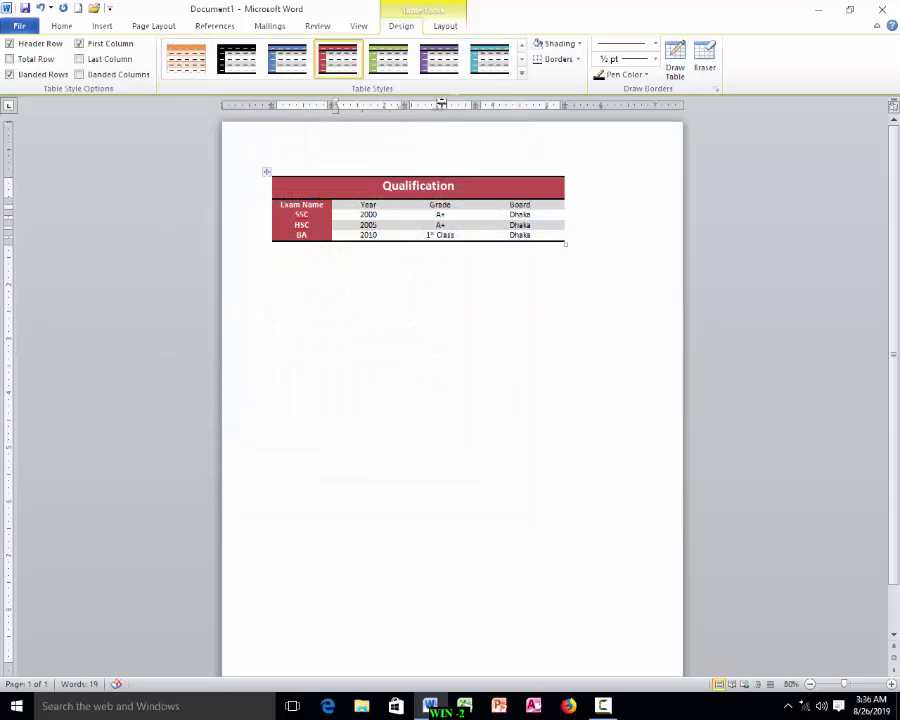
Apply the orange banded grid style with an unshaded header row and first column to the table.
left_click(520, 75)
left_click(484, 398)
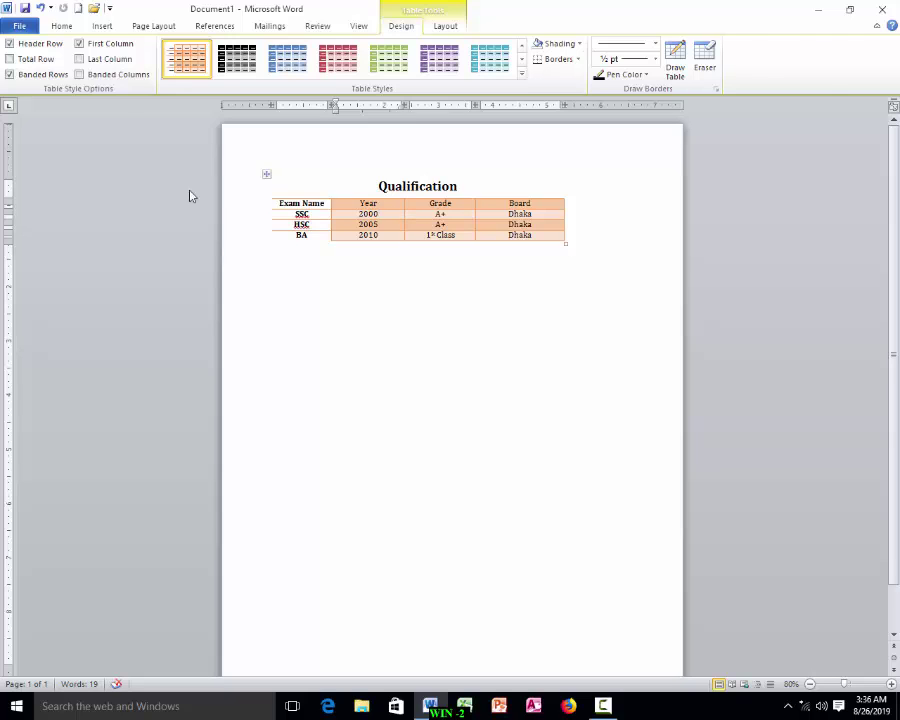
Draw a table about 5.3 by 3.5 inches below the first, with a top row, a vertical divider beneath it, and a line splitting the wider column.
left_click(102, 26)
left_click(404, 28)
left_click(677, 70)
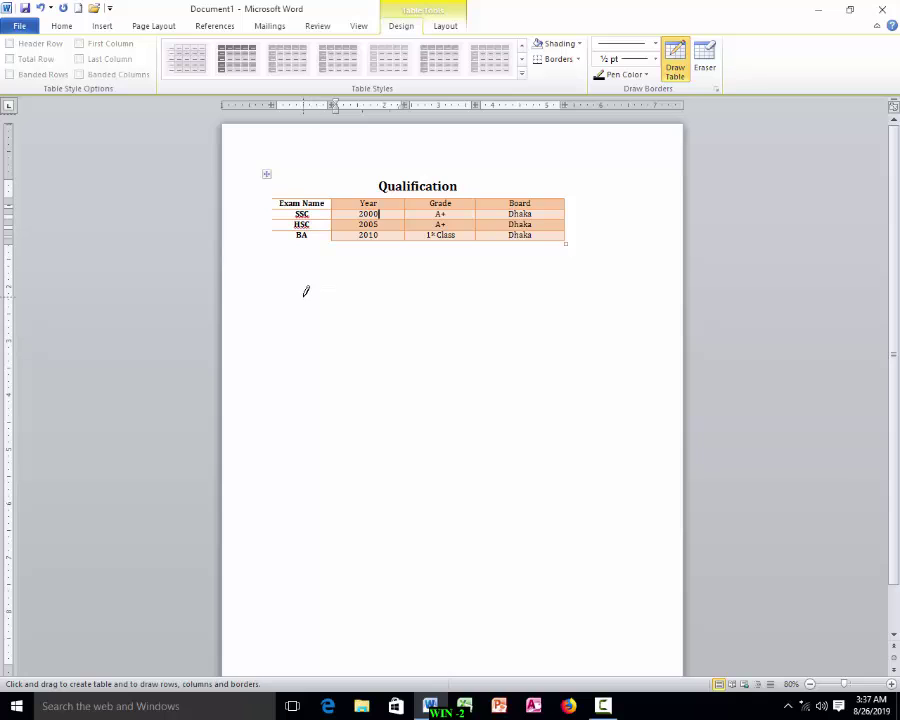
mouse_move(305, 289)
left_mouse_down()
mouse_move(333, 360)
mouse_move(552, 481)
mouse_move(597, 476)
mouse_move(590, 450)
left_mouse_up()
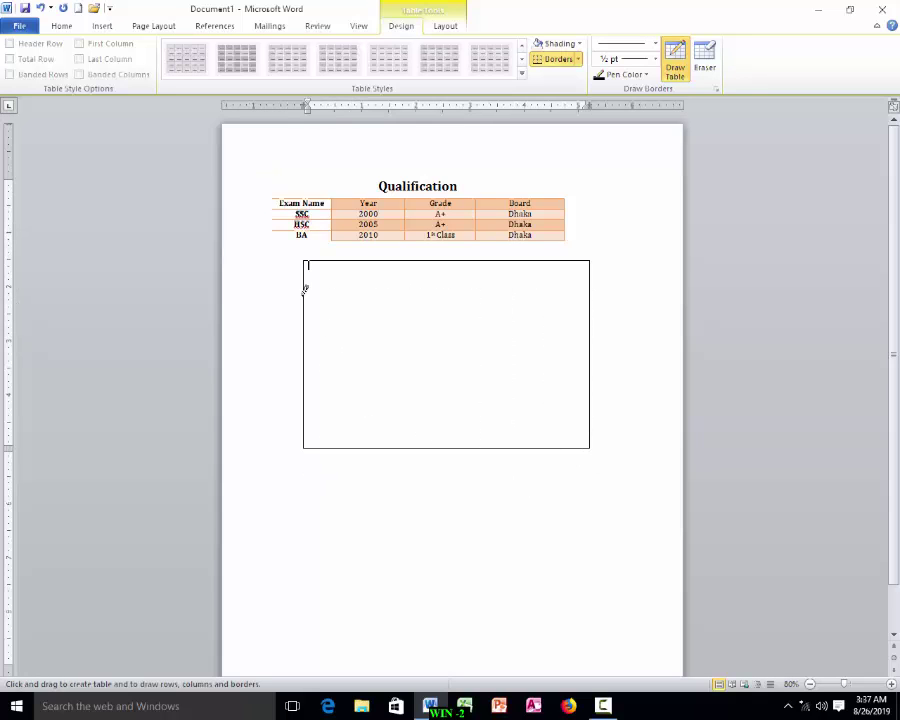
mouse_move(307, 290)
left_mouse_down()
mouse_move(542, 297)
mouse_move(486, 294)
mouse_move(474, 408)
mouse_move(466, 392)
left_mouse_up()
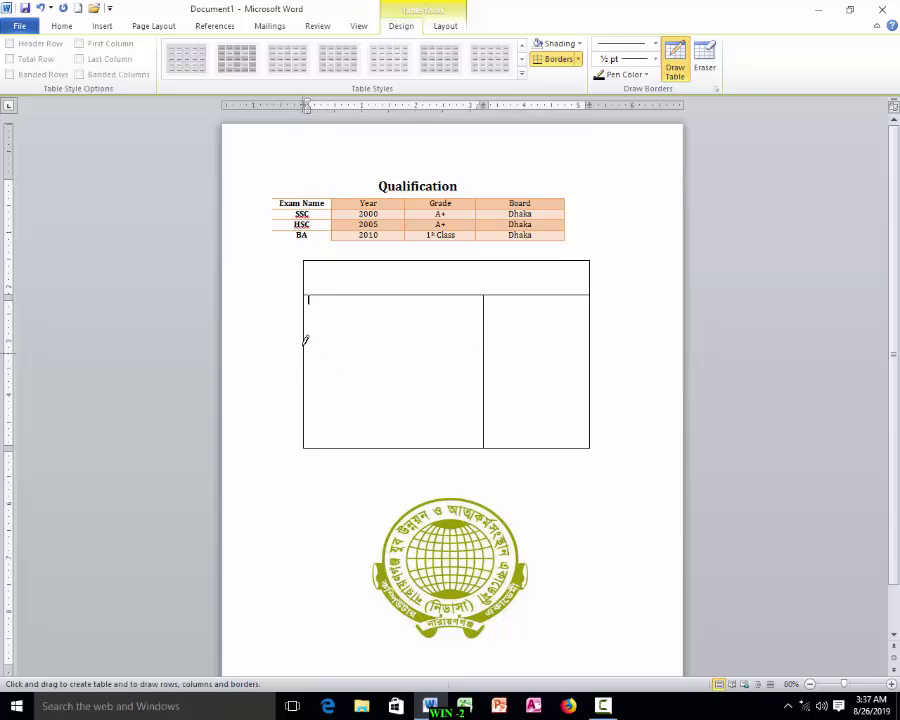
mouse_move(306, 336)
left_mouse_down()
mouse_move(396, 323)
mouse_move(400, 336)
left_mouse_up()
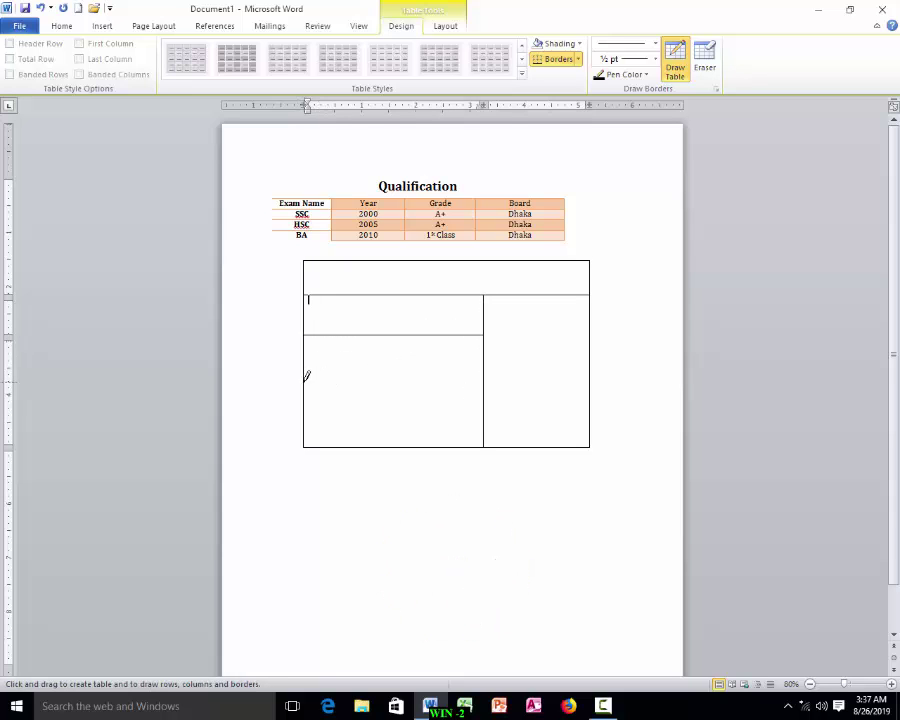